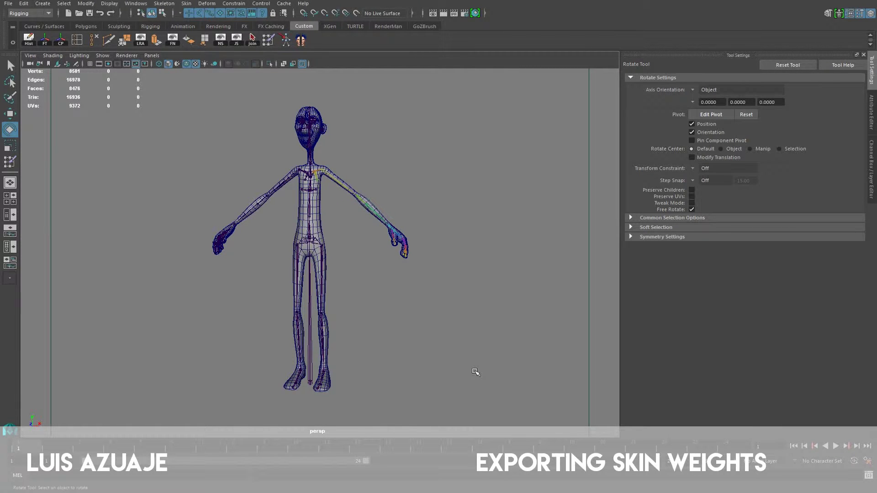
# Test-rotate the hip joint to check how the pelvis and legs deform, and undo the rotation.
pyautogui.keyDown('alt'); pyautogui.moveTo(275, 277); pyautogui.dragTo(192, 293); pyautogui.keyUp('alt')
pyautogui.keyDown('alt'); pyautogui.moveTo(193, 293); pyautogui.dragTo(176, 384, button='right'); pyautogui.keyUp('alt')
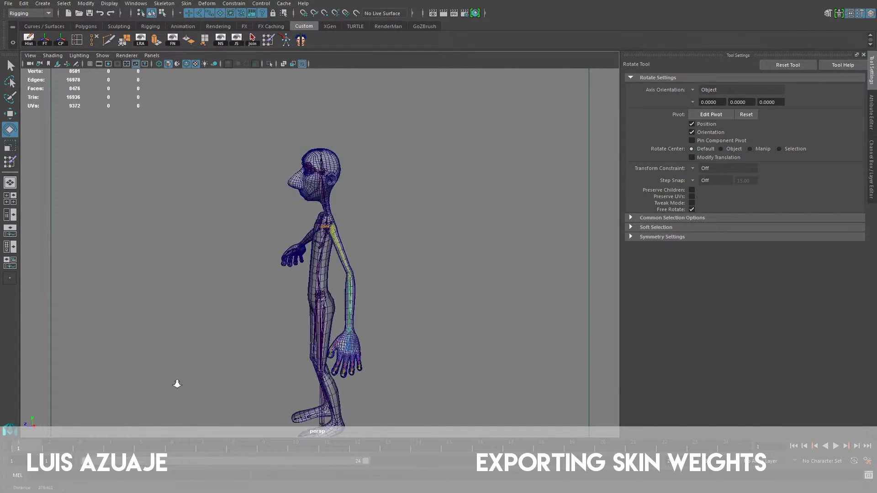
pyautogui.keyDown('alt'); pyautogui.moveTo(177, 384); pyautogui.dragTo(395, 344); pyautogui.keyUp('alt')
pyautogui.scroll(5, 396, 344)
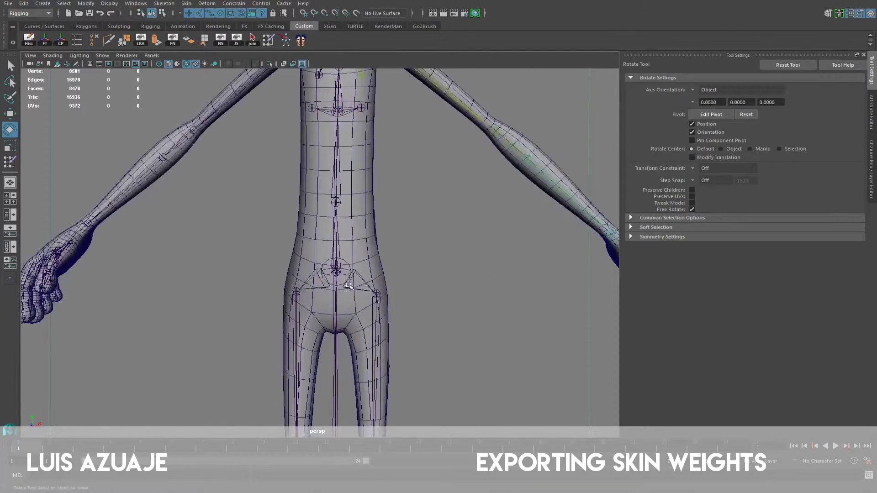
pyautogui.click(360, 284)
pyautogui.moveTo(367, 250); pyautogui.dragTo(366, 255)
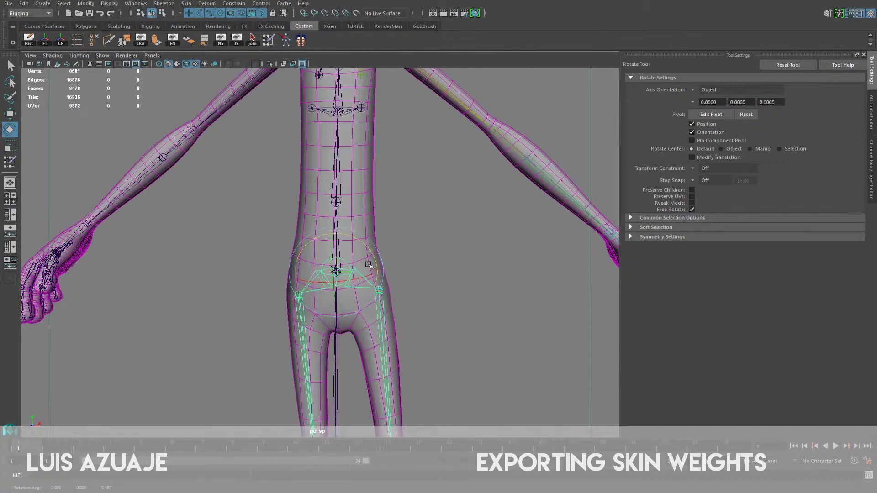
pyautogui.hotkey('ctrl', 'z')
# Test-rotate the elbow joint of the character's left arm about Y, and undo the rotation.
pyautogui.keyDown('alt'); pyautogui.moveTo(413, 192); pyautogui.dragTo(390, 288, button='middle'); pyautogui.keyUp('alt')
pyautogui.click(435, 209)
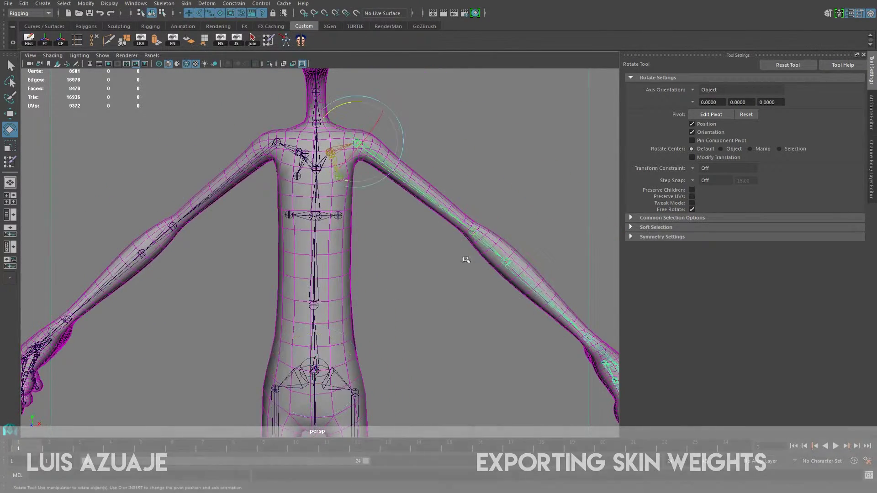
pyautogui.keyDown('alt'); pyautogui.moveTo(507, 267); pyautogui.dragTo(460, 247); pyautogui.keyUp('alt')
pyautogui.click(490, 247)
pyautogui.hotkey('ctrl', 'z')
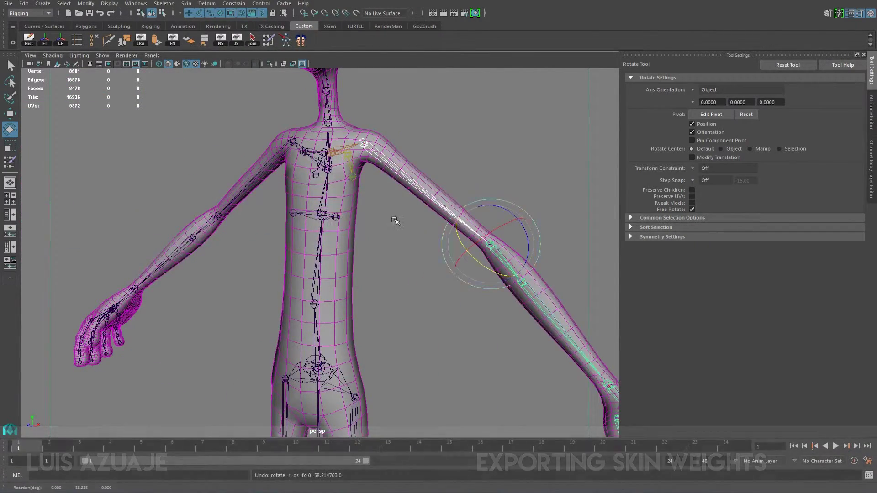
# Rotate the left shoulder and elbow joints together about 46 degrees on Z, and undo the rotation.
pyautogui.keyDown('alt'); pyautogui.moveTo(395, 221); pyautogui.dragTo(366, 179); pyautogui.keyUp('alt')
pyautogui.scroll(-4, 400, 195)
pyautogui.scroll(2, 410, 262)
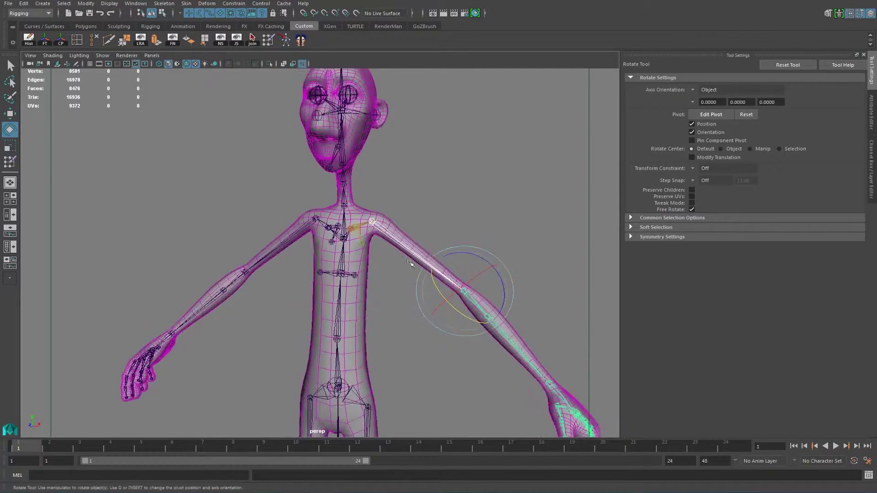
pyautogui.moveTo(480, 262); pyautogui.dragTo(448, 316)
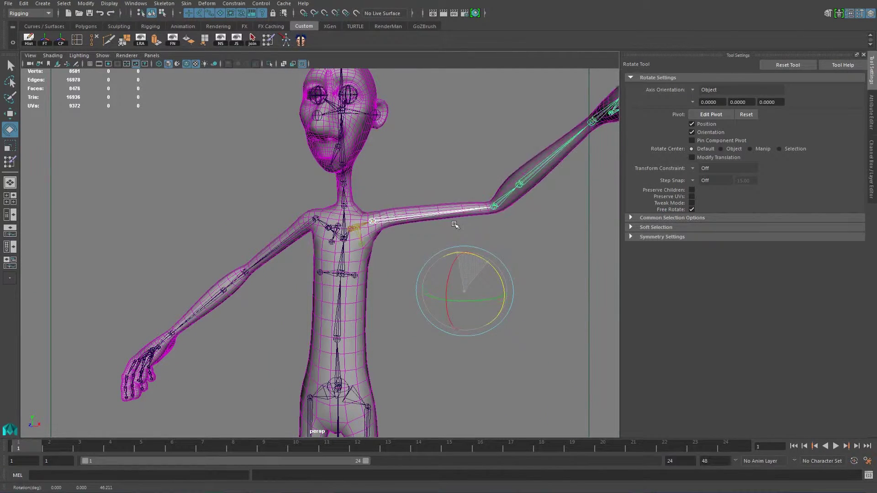
pyautogui.hotkey('ctrl', 'z')
pyautogui.click(396, 239)
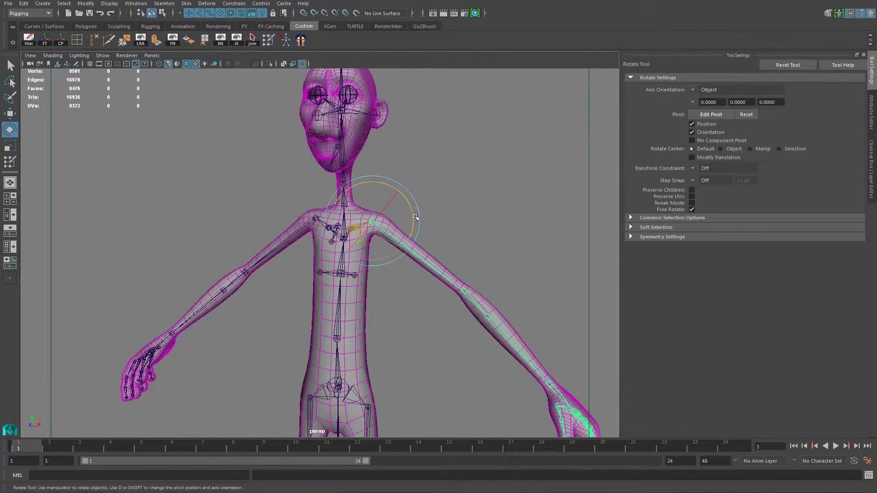
pyautogui.moveTo(415, 216); pyautogui.dragTo(339, 169)
pyautogui.click(417, 190)
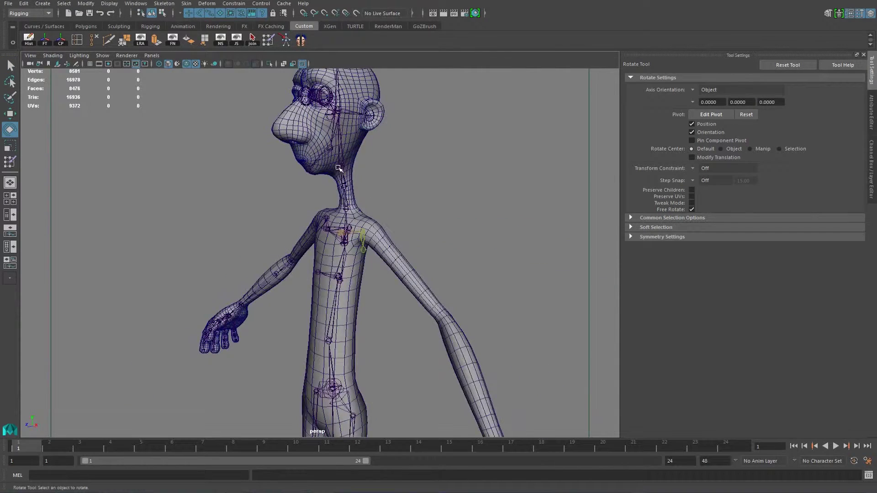
# Test-rotate the jaw joint downward to check the mouth deformation, and undo the rotation.
pyautogui.click(329, 148)
pyautogui.moveTo(302, 129); pyautogui.dragTo(301, 152)
pyautogui.hotkey('ctrl', 'z')
# Undo the cut of the left arm's joint chain.
pyautogui.keyDown('alt'); pyautogui.moveTo(295, 173); pyautogui.dragTo(361, 196, button='right'); pyautogui.keyUp('alt')
pyautogui.keyDown('alt'); pyautogui.moveTo(361, 196); pyautogui.dragTo(434, 251, button='middle'); pyautogui.keyUp('alt')
pyautogui.click(449, 251)
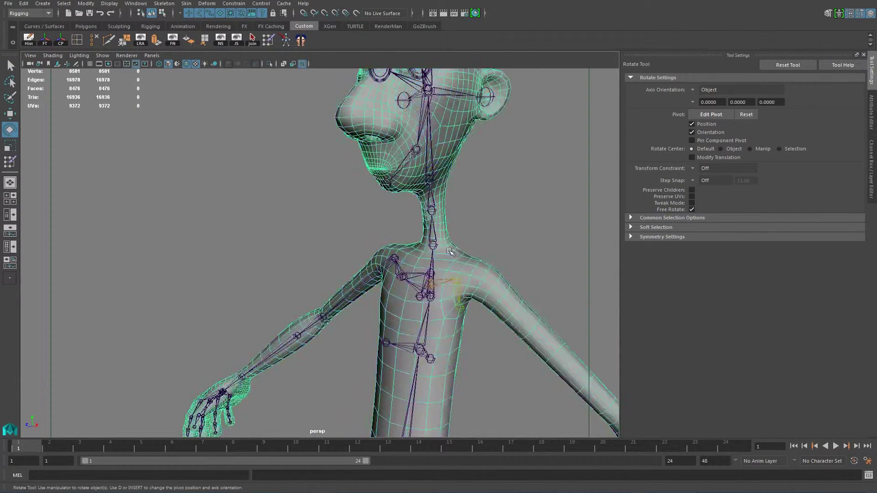
pyautogui.keyDown('alt'); pyautogui.moveTo(450, 252); pyautogui.dragTo(419, 272); pyautogui.keyUp('alt')
pyautogui.hotkey('ctrl', 'z')
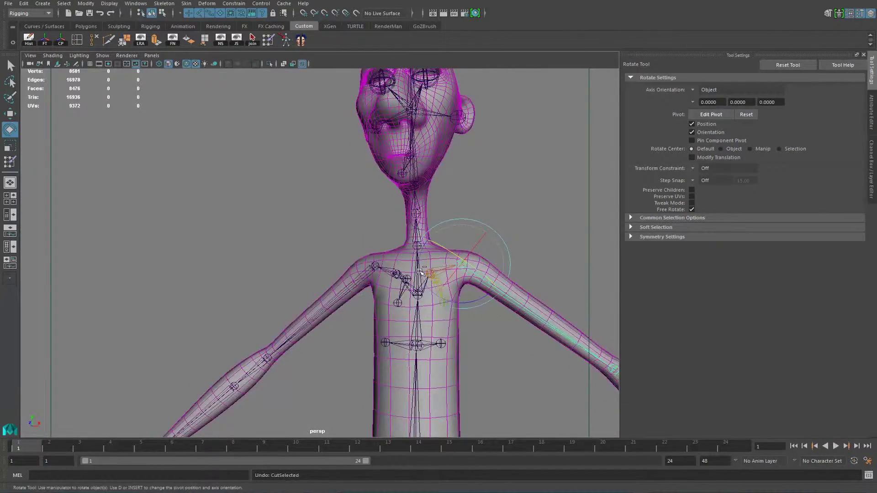
# Repeat the jawPivot rotation test with the arm joints restored, undo it, and view the face from the front.
pyautogui.click(413, 183)
pyautogui.keyDown('alt'); pyautogui.moveTo(413, 183); pyautogui.dragTo(382, 149); pyautogui.keyUp('alt')
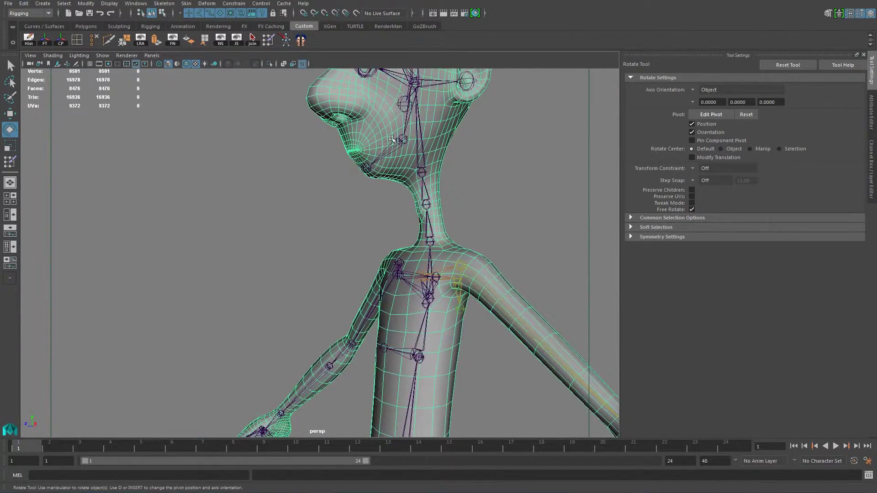
pyautogui.click(391, 139)
pyautogui.moveTo(379, 116); pyautogui.dragTo(382, 166)
pyautogui.keyDown('alt'); pyautogui.moveTo(305, 178); pyautogui.dragTo(294, 259, button='middle'); pyautogui.keyUp('alt')
pyautogui.keyDown('alt'); pyautogui.moveTo(293, 259); pyautogui.dragTo(425, 273); pyautogui.keyUp('alt')
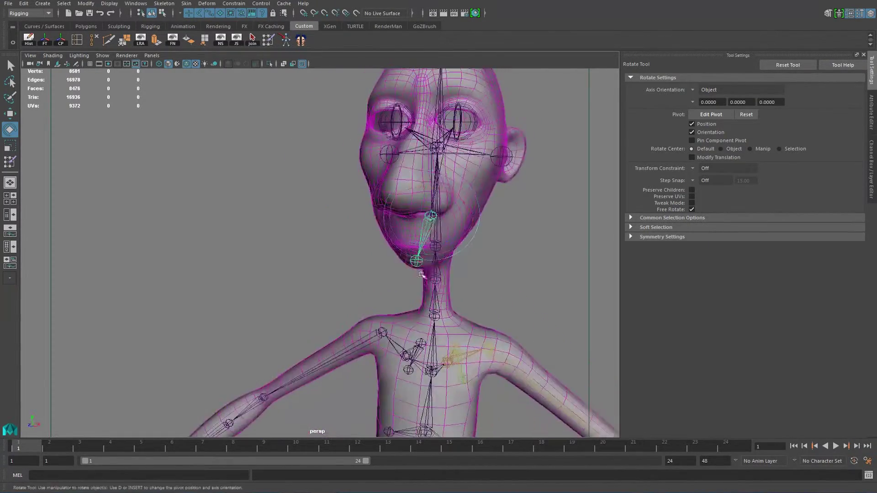
pyautogui.keyDown('alt'); pyautogui.moveTo(425, 272); pyautogui.dragTo(377, 306, button='middle'); pyautogui.keyUp('alt')
pyautogui.keyDown('alt'); pyautogui.moveTo(378, 306); pyautogui.dragTo(333, 297); pyautogui.keyUp('alt')
# Show the channel and layer settings and make the extraGEO display layer visible.
pyautogui.click(871, 171)
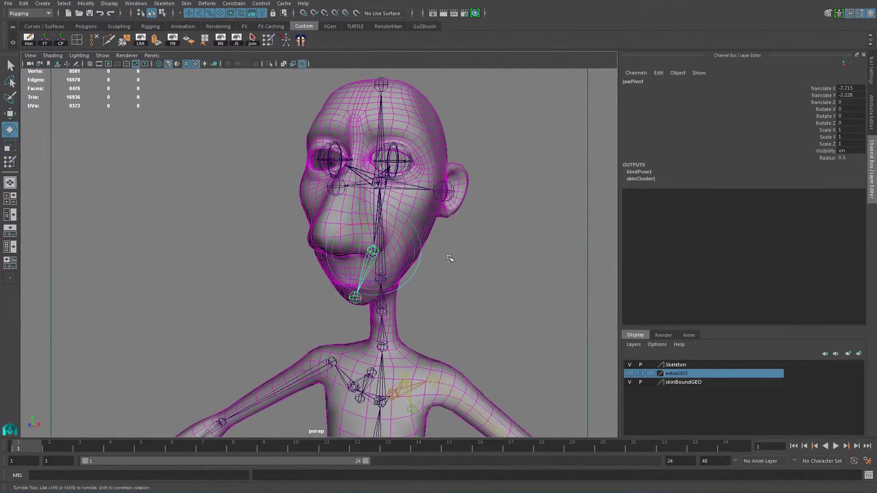
pyautogui.keyDown('alt'); pyautogui.moveTo(450, 258); pyautogui.dragTo(406, 256); pyautogui.keyUp('alt')
pyautogui.keyDown('alt'); pyautogui.moveTo(407, 257); pyautogui.dragTo(589, 225, button='right'); pyautogui.keyUp('alt')
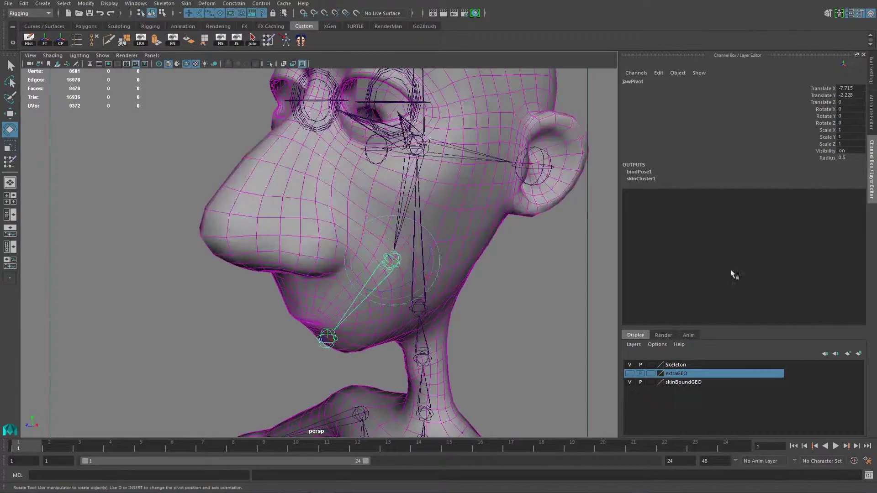
pyautogui.keyDown('alt'); pyautogui.moveTo(457, 263); pyautogui.dragTo(453, 310, button='middle'); pyautogui.keyUp('alt')
pyautogui.click(630, 374)
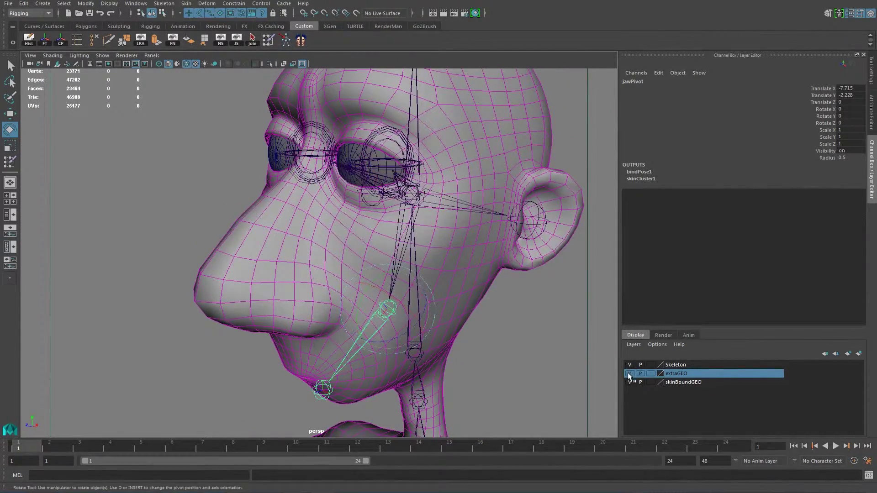
# Test-rotate the leftEyeAim joint to check the eye's movement, and undo the rotation.
pyautogui.keyDown('alt'); pyautogui.moveTo(327, 249); pyautogui.dragTo(432, 146); pyautogui.keyUp('alt')
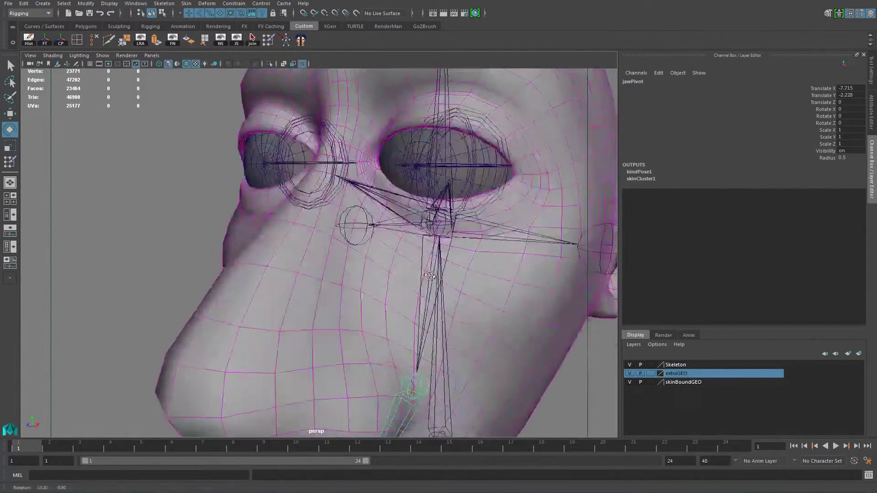
pyautogui.click(459, 125)
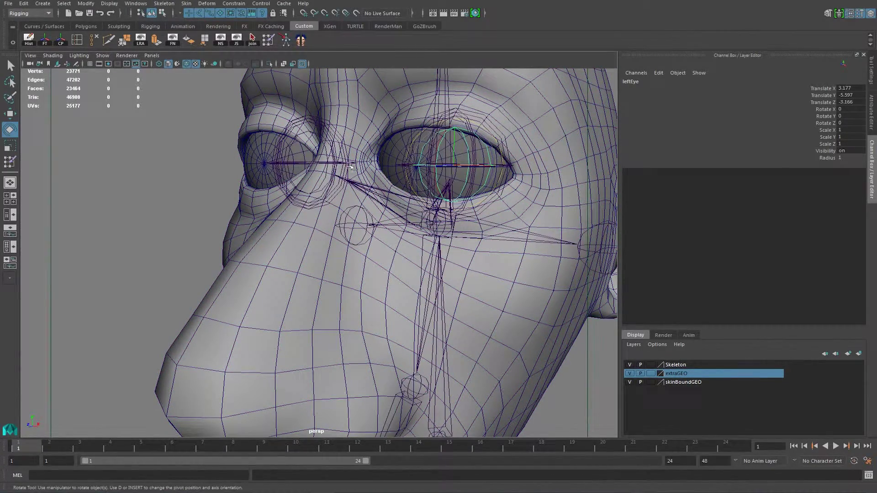
pyautogui.keyDown('alt'); pyautogui.moveTo(391, 149); pyautogui.dragTo(392, 125); pyautogui.keyUp('alt')
pyautogui.click(392, 126)
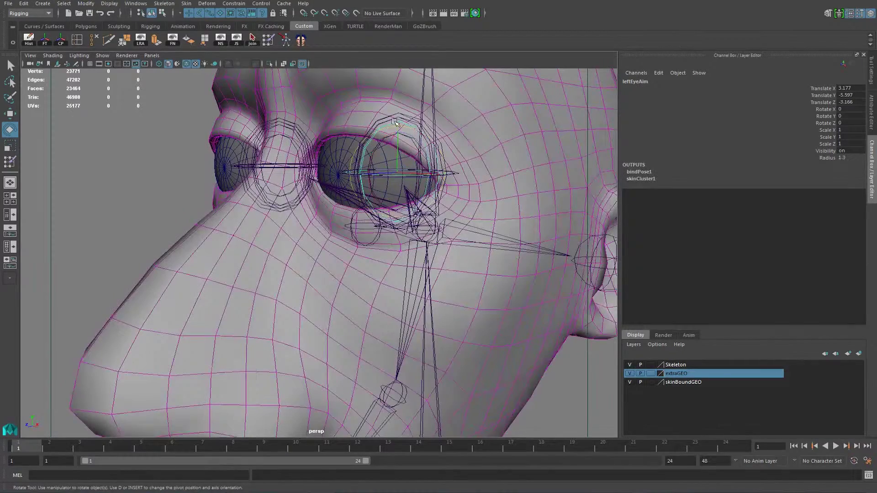
pyautogui.moveTo(385, 138); pyautogui.dragTo(433, 160)
pyautogui.hotkey('ctrl', 'z')
# Test-rotate the leftEyeTopEyeLid joint to check the upper eyelid deformation, and undo the rotation.
pyautogui.keyDown('alt'); pyautogui.moveTo(434, 160); pyautogui.dragTo(461, 155, button='right'); pyautogui.keyUp('alt')
pyautogui.keyDown('alt'); pyautogui.moveTo(461, 155); pyautogui.dragTo(442, 153, button='middle'); pyautogui.keyUp('alt')
pyautogui.click(501, 147)
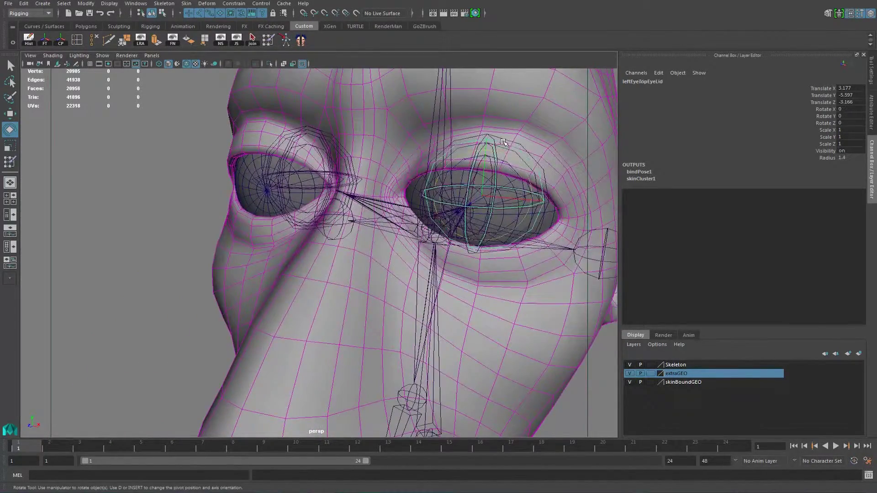
pyautogui.moveTo(482, 160); pyautogui.dragTo(451, 115)
pyautogui.hotkey('ctrl', 'z')
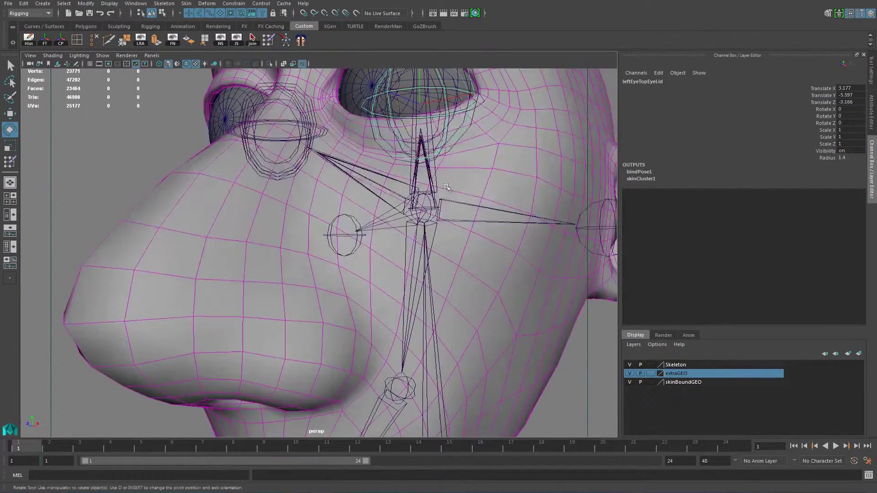
# Test-rotate the leftEyeBotEyeLid joint to check the lower eyelid, undo the rotation, and clear the selection.
pyautogui.keyDown('alt'); pyautogui.moveTo(460, 122); pyautogui.dragTo(478, 115, button='middle'); pyautogui.keyUp('alt')
pyautogui.click(482, 109)
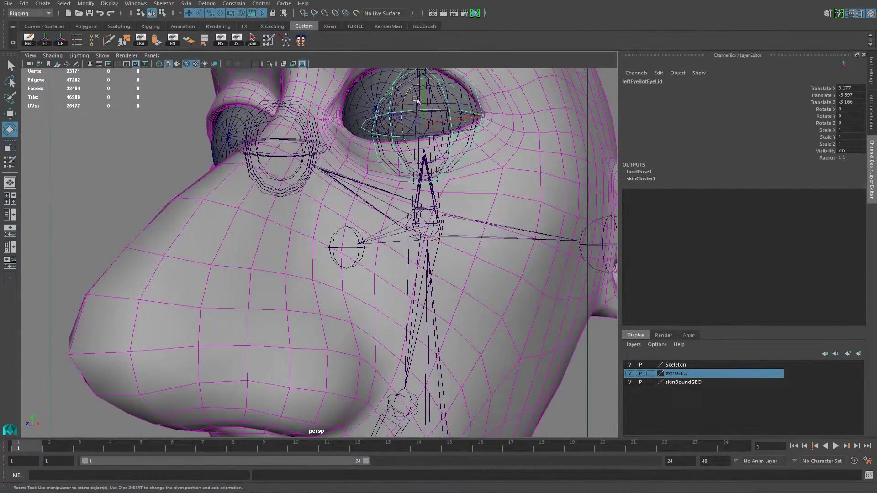
pyautogui.moveTo(403, 93)
pyautogui.mouseDown()
pyautogui.moveTo(405, 116)
pyautogui.moveTo(413, 81)
pyautogui.moveTo(407, 107)
pyautogui.mouseUp()
pyautogui.hotkey('ctrl', 'z')
pyautogui.keyDown('alt'); pyautogui.moveTo(408, 107); pyautogui.dragTo(299, 188, button='right'); pyautogui.keyUp('alt')
pyautogui.keyDown('alt'); pyautogui.moveTo(300, 188); pyautogui.dragTo(393, 201); pyautogui.keyUp('alt')
pyautogui.click(415, 132)
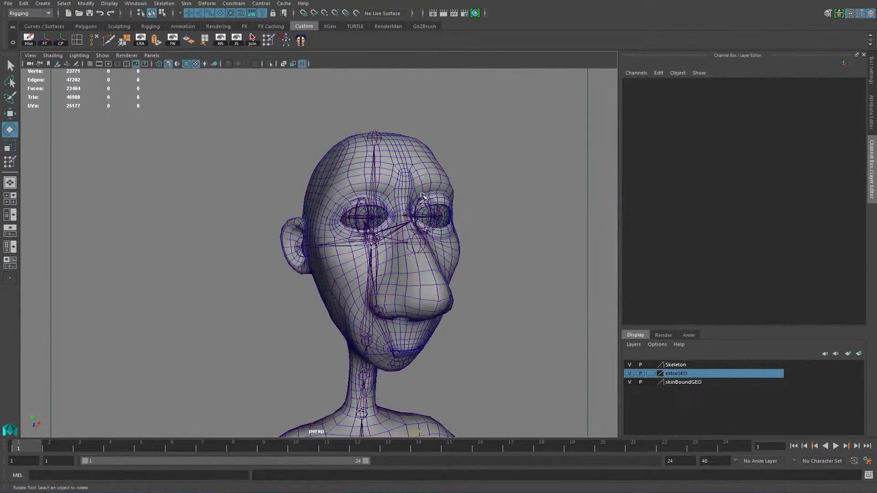
# Test-rotate the leftEar joint to check the ear deformation, and undo the rotation.
pyautogui.keyDown('alt'); pyautogui.moveTo(475, 252); pyautogui.dragTo(395, 242); pyautogui.keyUp('alt')
pyautogui.keyDown('alt'); pyautogui.moveTo(394, 242); pyautogui.dragTo(396, 191, button='middle'); pyautogui.keyUp('alt')
pyautogui.click(446, 198)
pyautogui.moveTo(452, 180); pyautogui.dragTo(450, 169)
pyautogui.hotkey('ctrl', 'z')
# Test-rotate the spineA joint about -26 degrees on Z to bend the torso, and undo the rotation.
pyautogui.rightClick(379, 254)
pyautogui.keyDown('alt'); pyautogui.moveTo(379, 254); pyautogui.dragTo(206, 233, button='right'); pyautogui.keyUp('alt')
pyautogui.keyDown('alt'); pyautogui.moveTo(205, 233); pyautogui.dragTo(204, 173, button='middle'); pyautogui.keyUp('alt')
pyautogui.keyDown('alt'); pyautogui.moveTo(204, 172); pyautogui.dragTo(315, 269); pyautogui.keyUp('alt')
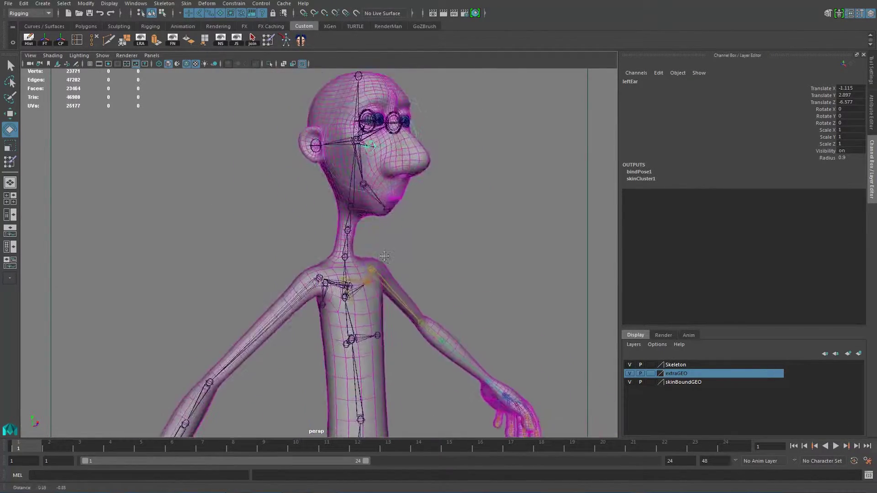
pyautogui.keyDown('alt'); pyautogui.moveTo(315, 270); pyautogui.dragTo(334, 183, button='middle'); pyautogui.keyUp('alt')
pyautogui.keyDown('alt'); pyautogui.moveTo(334, 183); pyautogui.dragTo(384, 258); pyautogui.keyUp('alt')
pyautogui.click(384, 214)
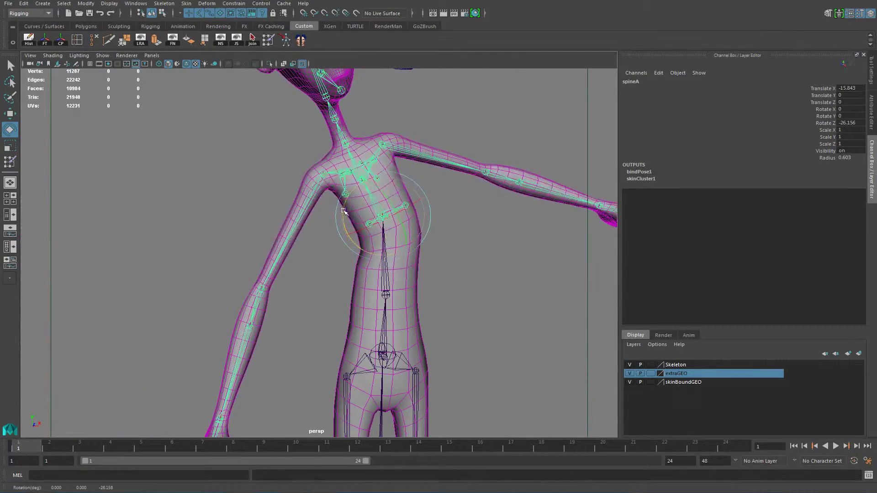
pyautogui.hotkey('ctrl', 'z')
# Examine the skinned character's torso, legs, arms and joint placement from several angles.
pyautogui.keyDown('alt'); pyautogui.moveTo(453, 242); pyautogui.dragTo(396, 222); pyautogui.keyUp('alt')
pyautogui.keyDown('alt'); pyautogui.moveTo(395, 223); pyautogui.dragTo(365, 265, button='right'); pyautogui.keyUp('alt')
pyautogui.keyDown('alt'); pyautogui.moveTo(368, 269); pyautogui.dragTo(373, 175, button='middle'); pyautogui.keyUp('alt')
pyautogui.keyDown('alt'); pyautogui.moveTo(373, 175); pyautogui.dragTo(382, 207); pyautogui.keyUp('alt')
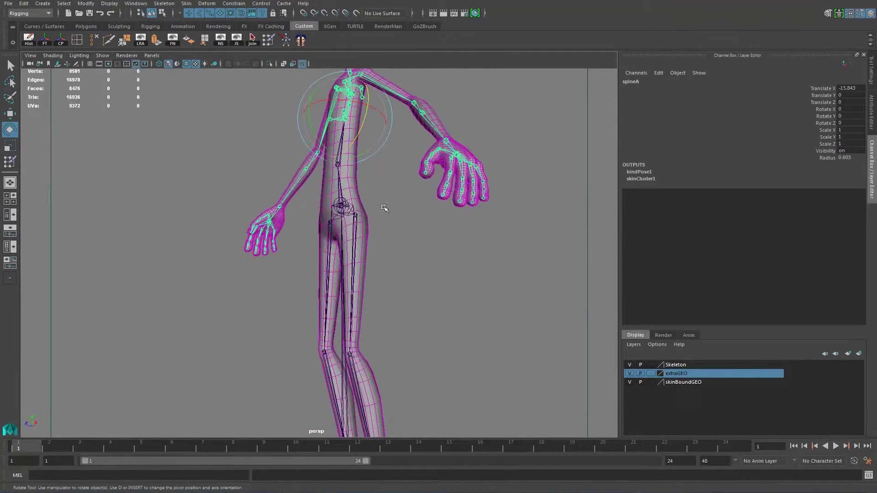
pyautogui.keyDown('alt'); pyautogui.moveTo(388, 267); pyautogui.dragTo(406, 160, button='middle'); pyautogui.keyUp('alt')
pyautogui.keyDown('alt'); pyautogui.moveTo(405, 161); pyautogui.dragTo(200, 232, button='right'); pyautogui.keyUp('alt')
pyautogui.keyDown('alt'); pyautogui.moveTo(200, 232); pyautogui.dragTo(263, 261); pyautogui.keyUp('alt')
pyautogui.keyDown('alt'); pyautogui.moveTo(264, 261); pyautogui.dragTo(239, 319, button='middle'); pyautogui.keyUp('alt')
pyautogui.keyDown('alt'); pyautogui.moveTo(239, 319); pyautogui.dragTo(352, 305, button='right'); pyautogui.keyUp('alt')
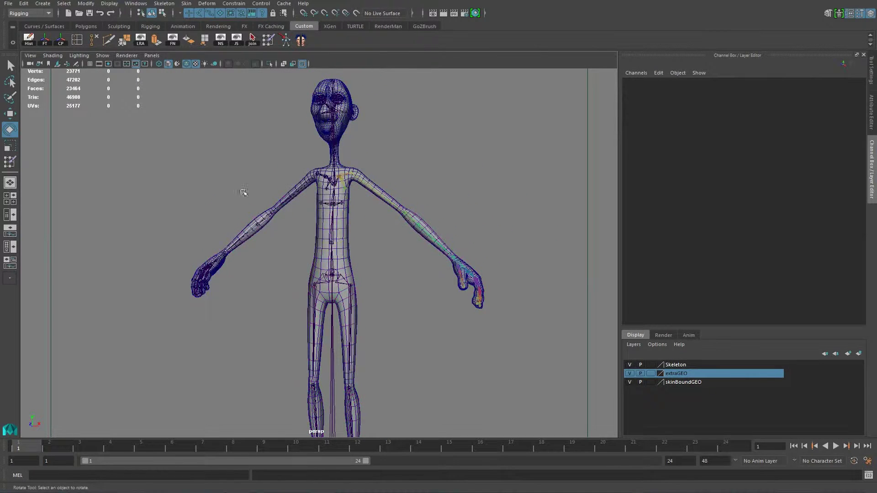
pyautogui.keyDown('alt'); pyautogui.moveTo(243, 193); pyautogui.dragTo(253, 236); pyautogui.keyUp('alt')
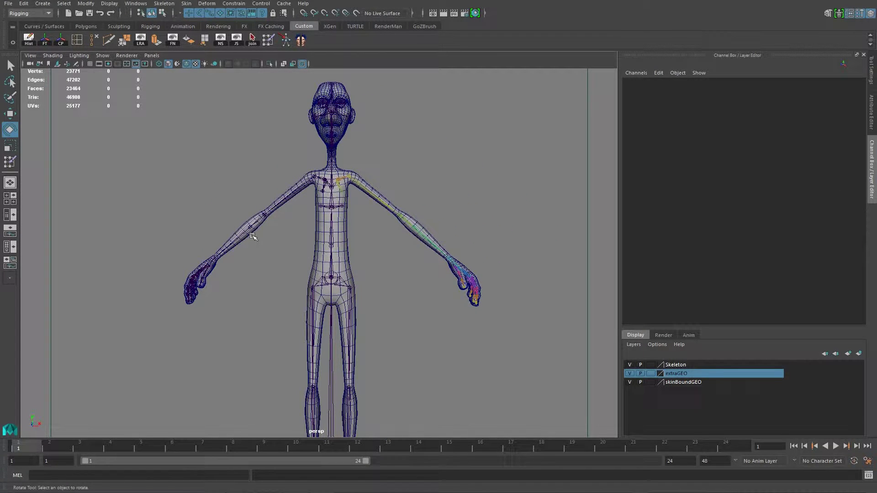
pyautogui.keyDown('alt'); pyautogui.moveTo(269, 247); pyautogui.dragTo(249, 254); pyautogui.keyUp('alt')
pyautogui.keyDown('alt'); pyautogui.moveTo(249, 255); pyautogui.dragTo(256, 282, button='middle'); pyautogui.keyUp('alt')
pyautogui.keyDown('alt'); pyautogui.moveTo(256, 282); pyautogui.dragTo(307, 294, button='right'); pyautogui.keyUp('alt')
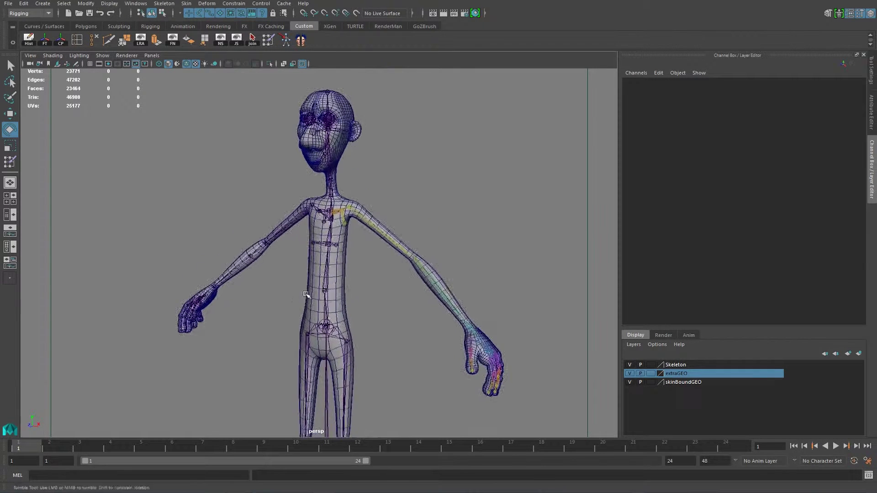
pyautogui.keyDown('alt'); pyautogui.moveTo(308, 294); pyautogui.dragTo(323, 270); pyautogui.keyUp('alt')
# Delete the construction history of the body mesh largoBodyGEO, and undo the deletion.
pyautogui.click(323, 270)
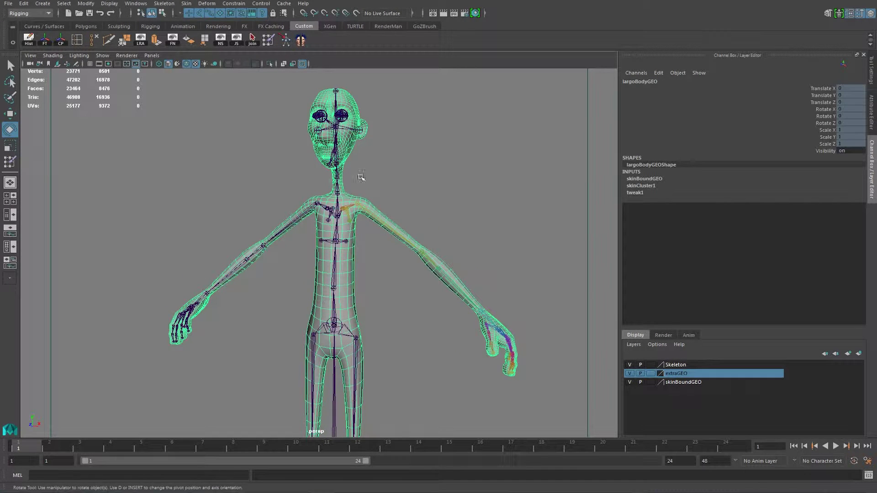
pyautogui.click(29, 40)
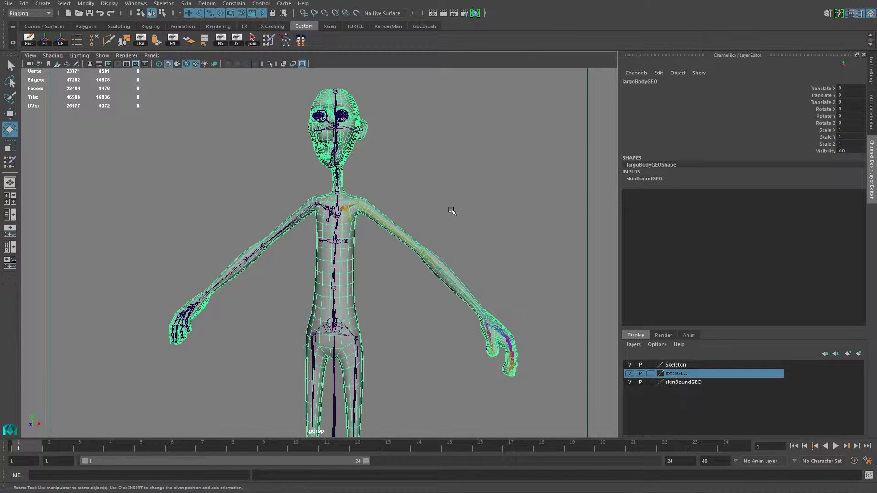
pyautogui.hotkey('ctrl', 'z')
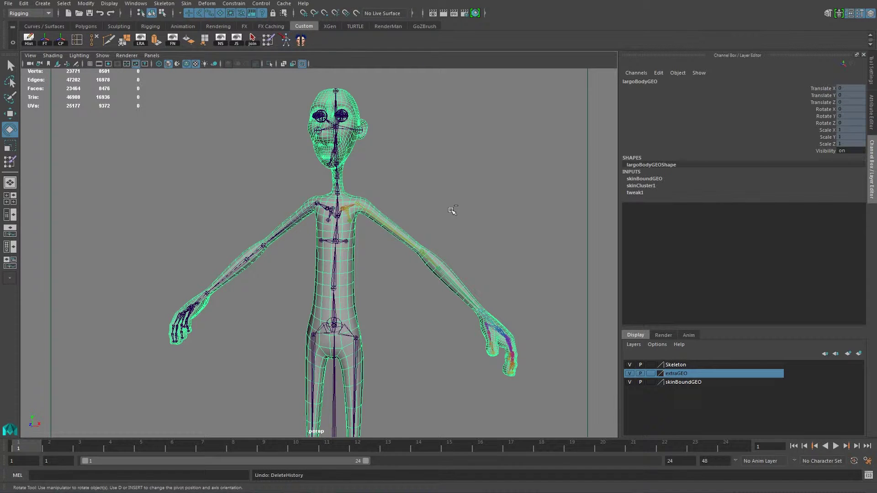
# Check the body mesh's UV layout in the UV Editor, and close the editor.
pyautogui.click(448, 201)
pyautogui.click(356, 237)
pyautogui.keyDown('alt'); pyautogui.moveTo(360, 265); pyautogui.dragTo(362, 293, button='middle'); pyautogui.keyUp('alt')
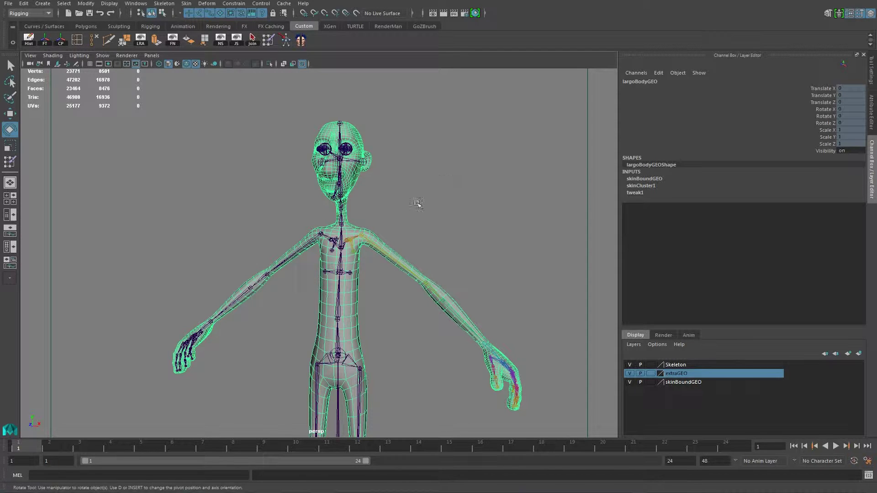
pyautogui.keyDown('alt'); pyautogui.moveTo(388, 207); pyautogui.dragTo(431, 214); pyautogui.keyUp('alt')
pyautogui.keyDown('alt'); pyautogui.moveTo(399, 241); pyautogui.dragTo(395, 199, button='middle'); pyautogui.keyUp('alt')
pyautogui.keyDown('alt'); pyautogui.moveTo(395, 199); pyautogui.dragTo(339, 261, button='right'); pyautogui.keyUp('alt')
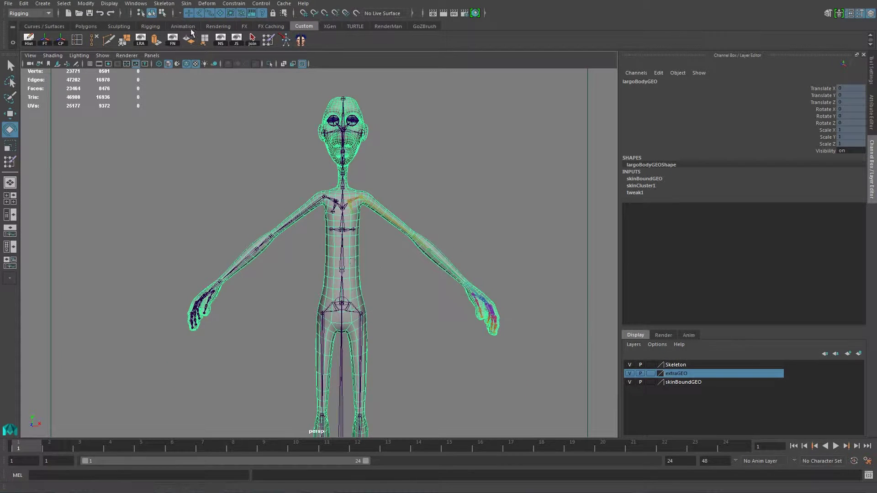
pyautogui.click(136, 3)
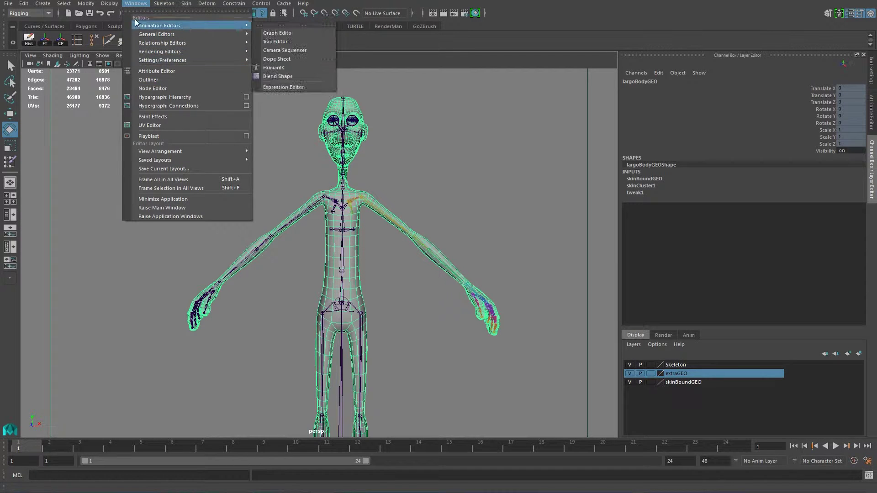
pyautogui.click(157, 125)
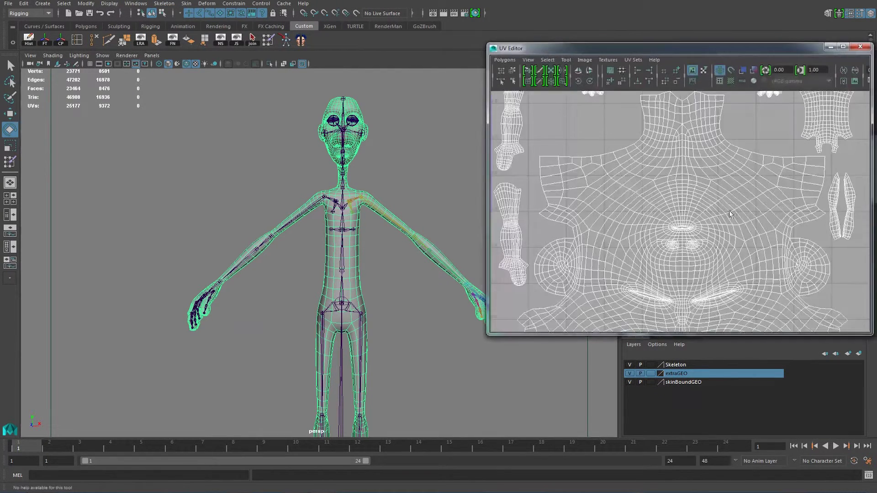
pyautogui.click(860, 47)
# Select the body mesh largoBodyGEO and open the options for exporting its skin weight maps.
pyautogui.keyDown('alt'); pyautogui.moveTo(500, 180); pyautogui.dragTo(454, 227); pyautogui.keyUp('alt')
pyautogui.click(400, 232)
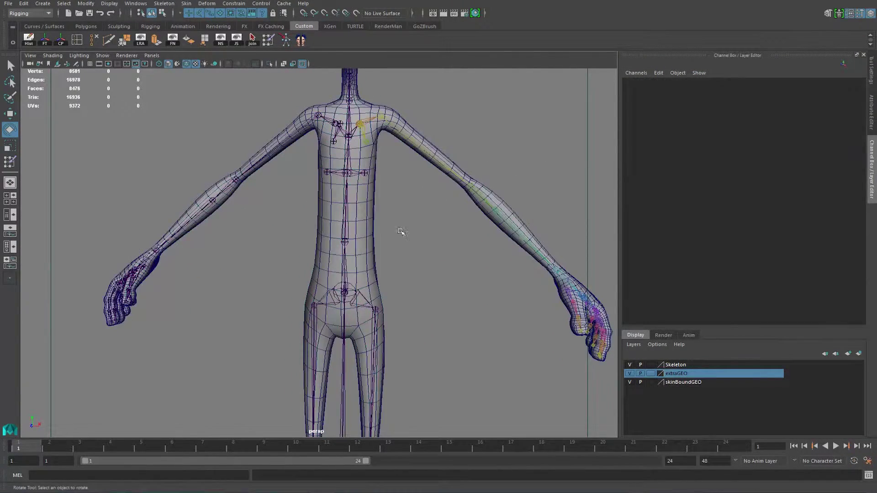
pyautogui.click(366, 207)
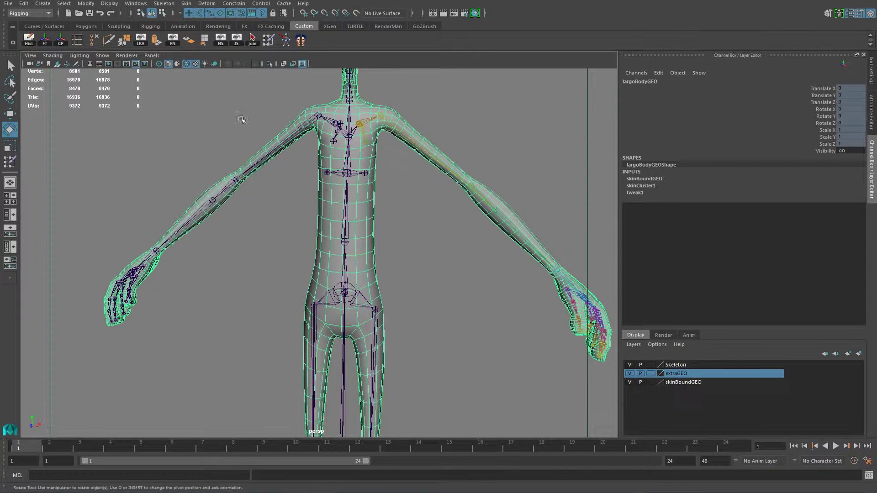
pyautogui.click(230, 3)
pyautogui.moveTo(186, 4)
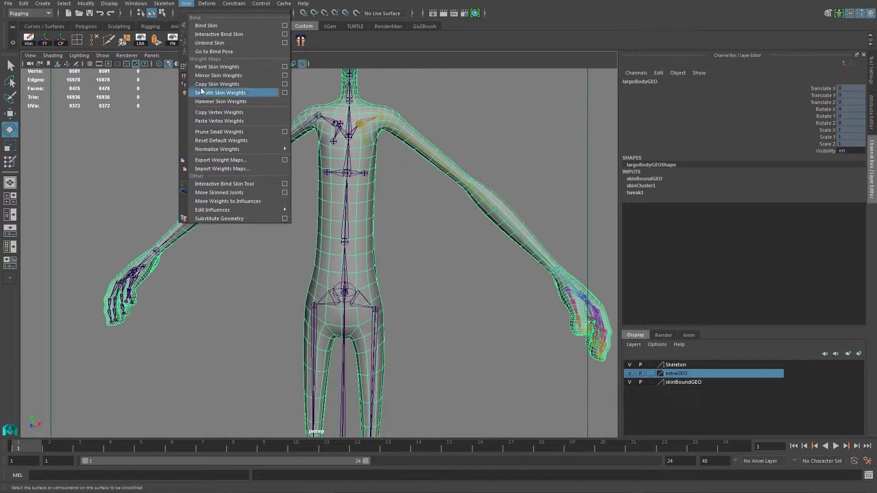
pyautogui.click(284, 163)
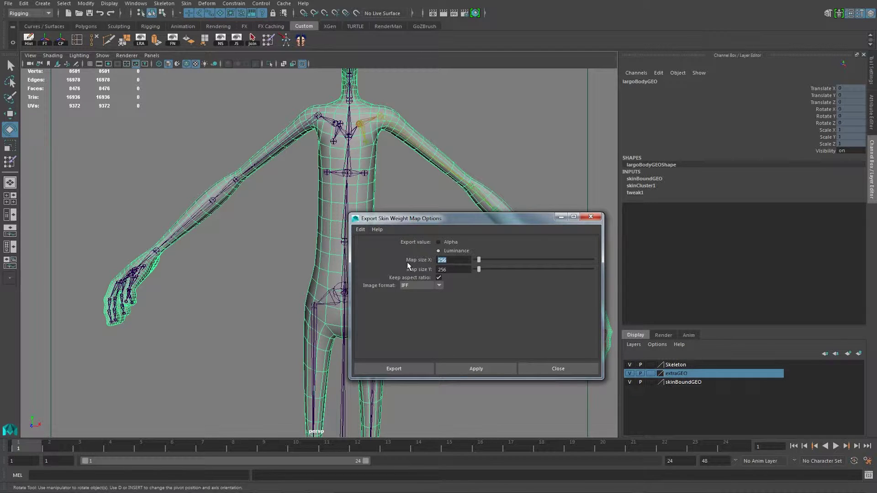
# Set the exported skin weight map size to 1024 by 1024 with the IFF image format.
pyautogui.write('1024')
pyautogui.press('Tab')
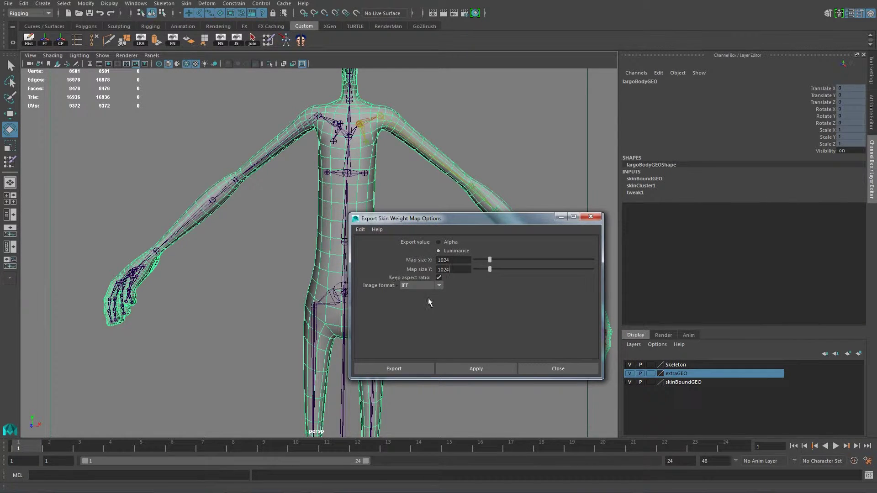
pyautogui.click(439, 285)
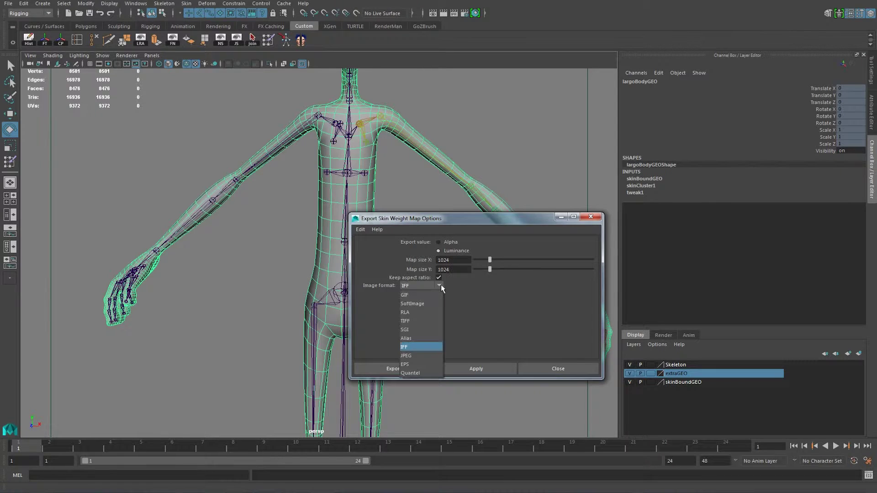
pyautogui.click(403, 347)
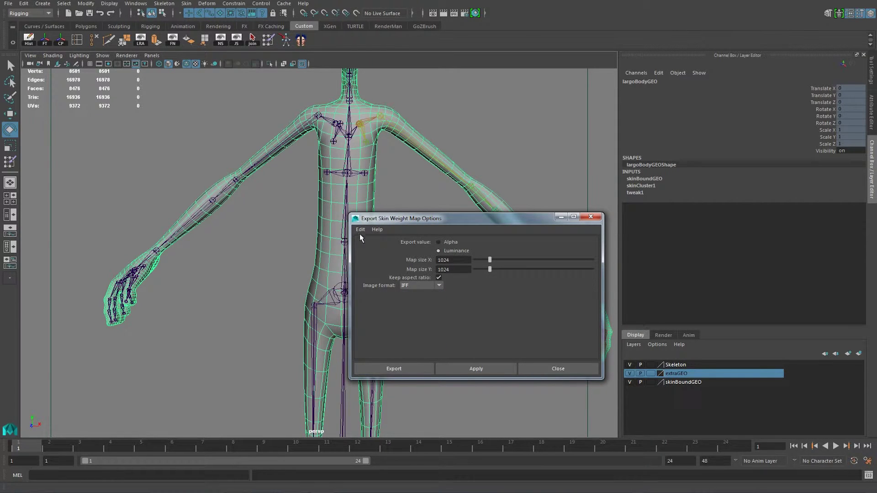
# Export the body's skin weight maps as skinWeights in the project's sourceimages folder, agreeing to write all the maps to disk.
pyautogui.click(394, 369)
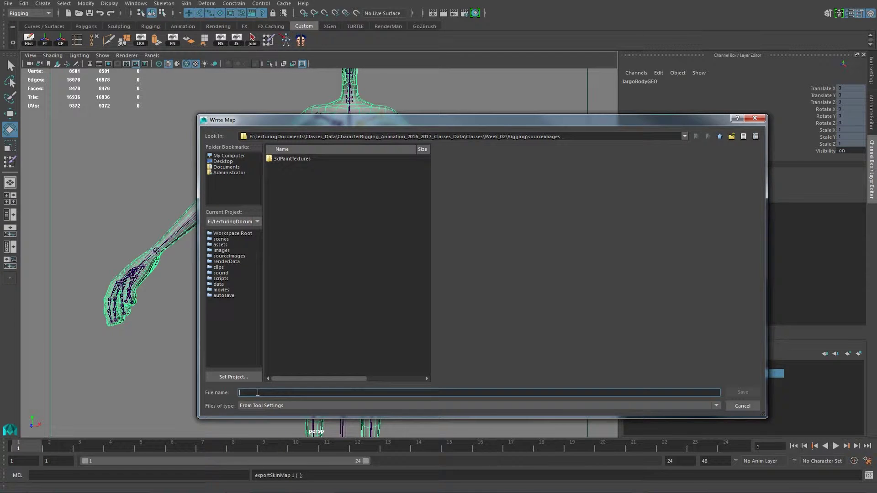
pyautogui.write('skinWeights')
pyautogui.click(745, 393)
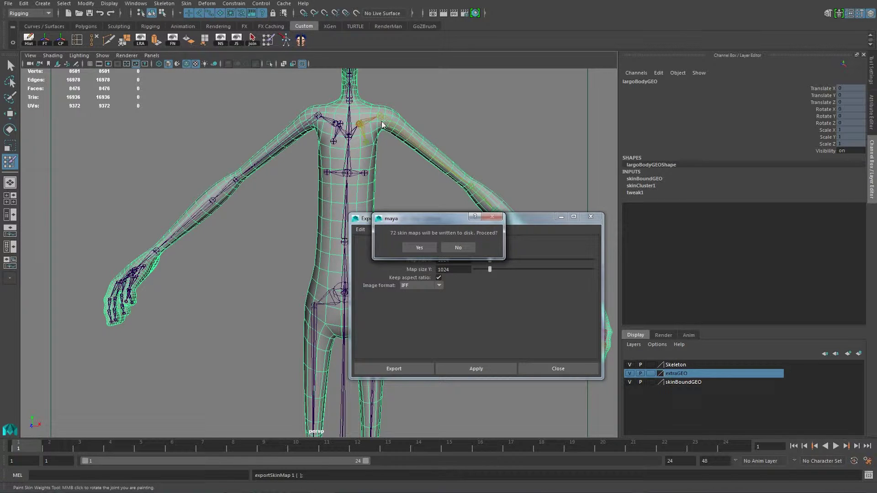
pyautogui.click(414, 250)
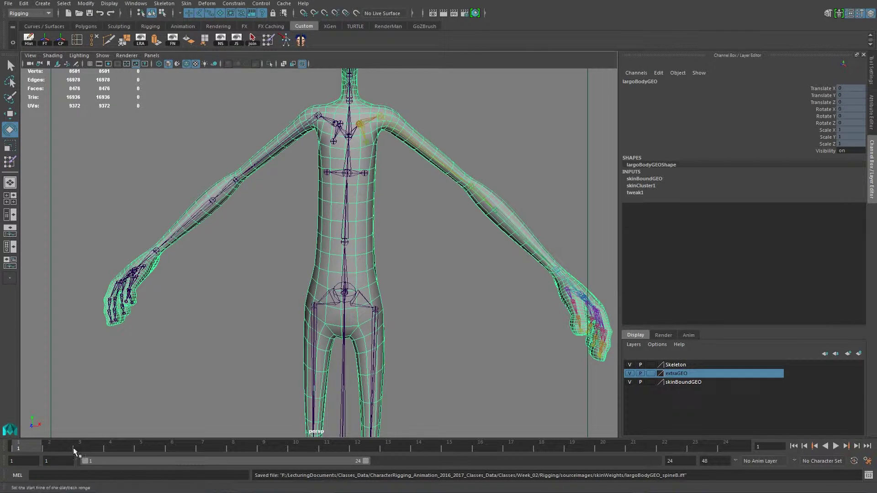
# Switch to Windows Explorer and browse drive F: through LecturingDocuments and the 2016_2017 rigging classes to Week_02\Rigging\sourceimages\skinWeights.
pyautogui.click(84, 492)
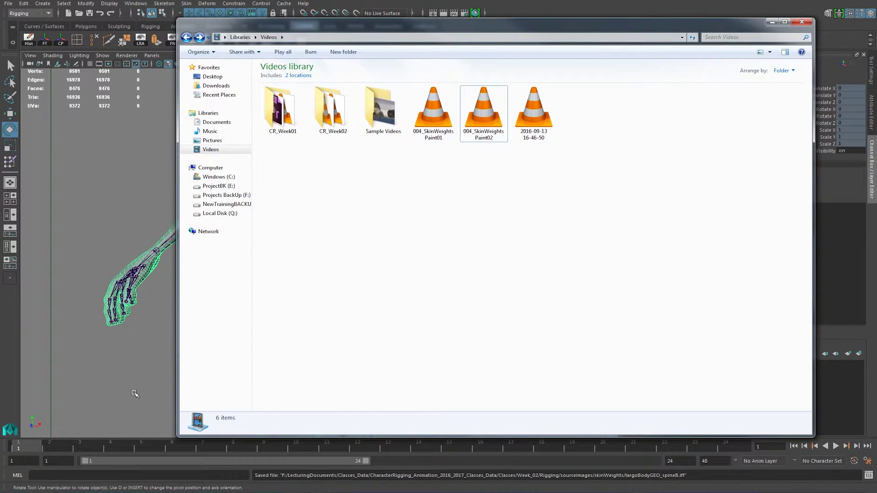
pyautogui.click(534, 126)
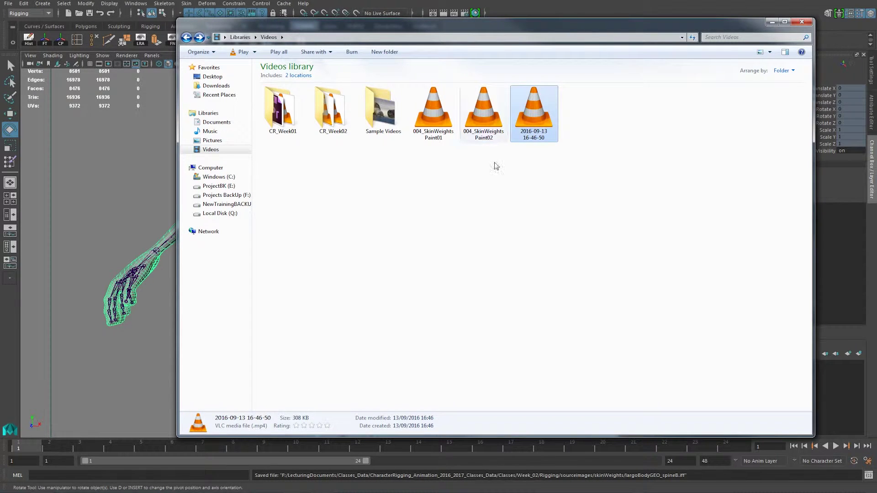
pyautogui.click(220, 195)
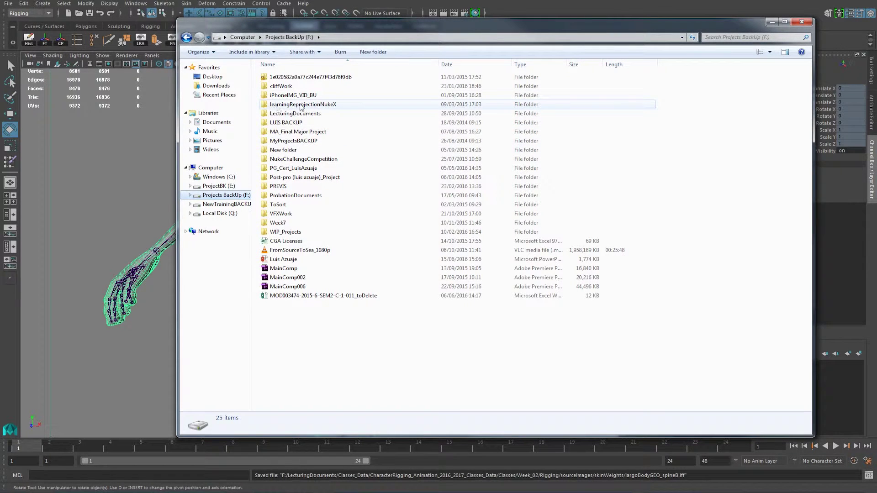
pyautogui.doubleClick(274, 113)
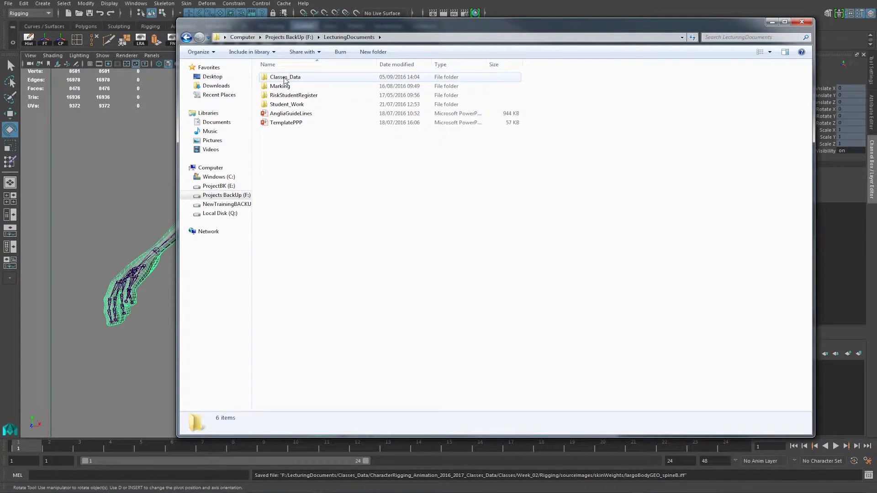
pyautogui.doubleClick(284, 78)
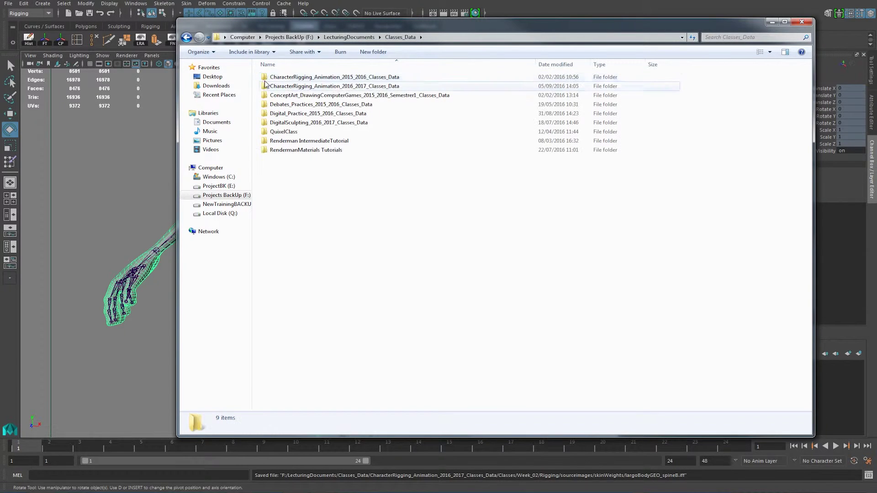
pyautogui.doubleClick(356, 86)
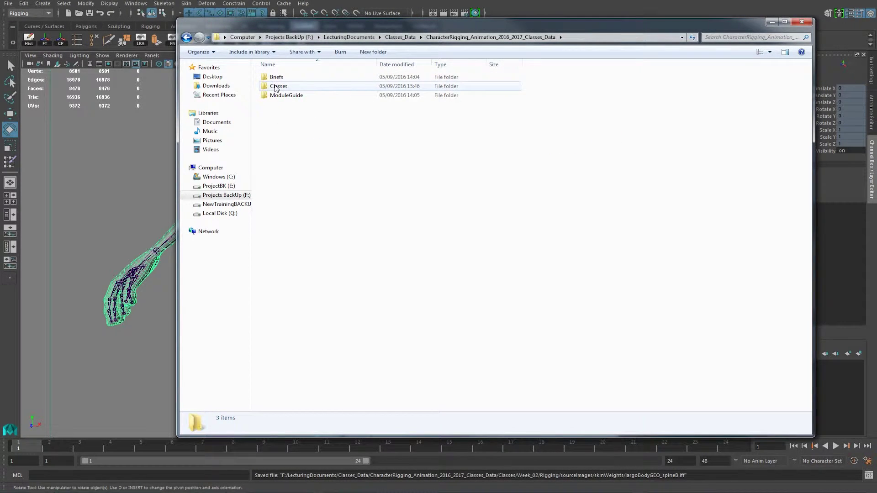
pyautogui.doubleClick(277, 86)
pyautogui.doubleClick(277, 86)
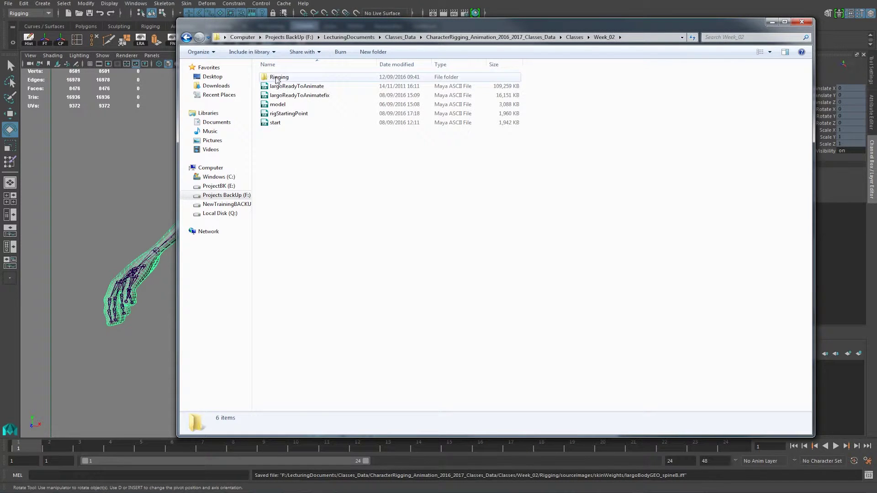
pyautogui.doubleClick(277, 78)
pyautogui.click(284, 178)
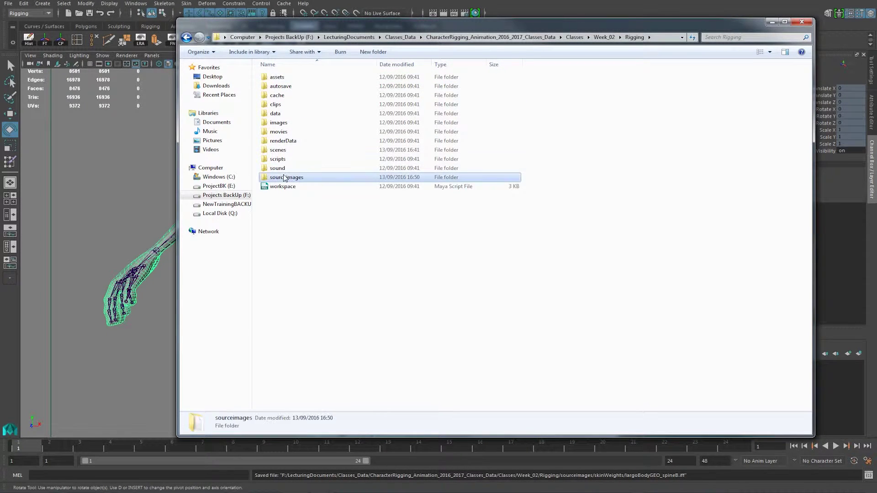
pyautogui.doubleClick(284, 178)
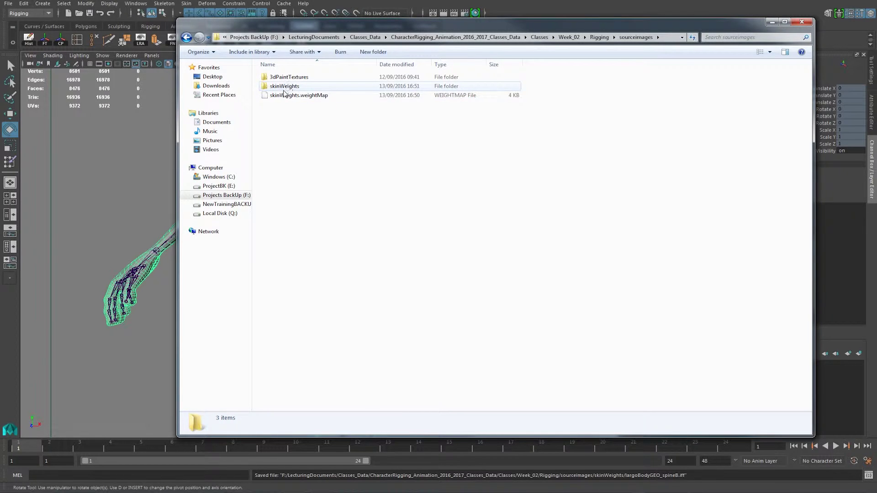
pyautogui.doubleClick(283, 86)
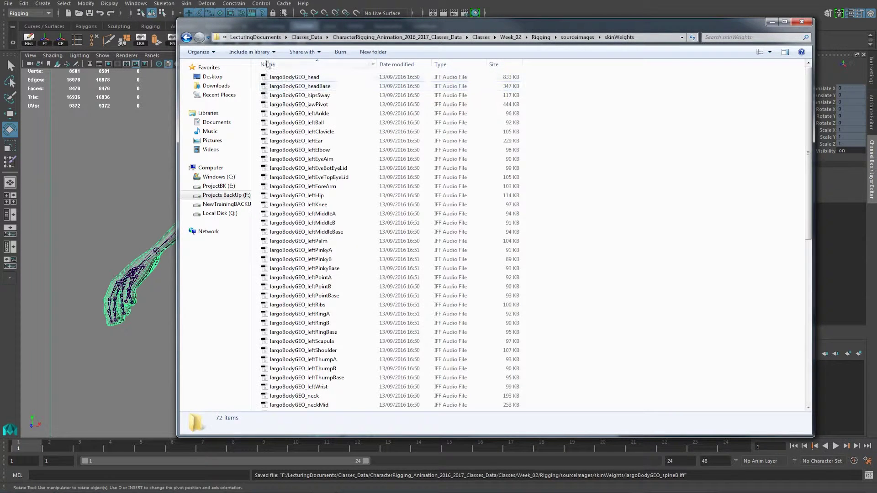
# Look through the exported IFF weight maps in the skinWeights folder, including the head, headBase, hipsSway, jawPivot and leftEar maps.
pyautogui.click(292, 77)
pyautogui.click(309, 142)
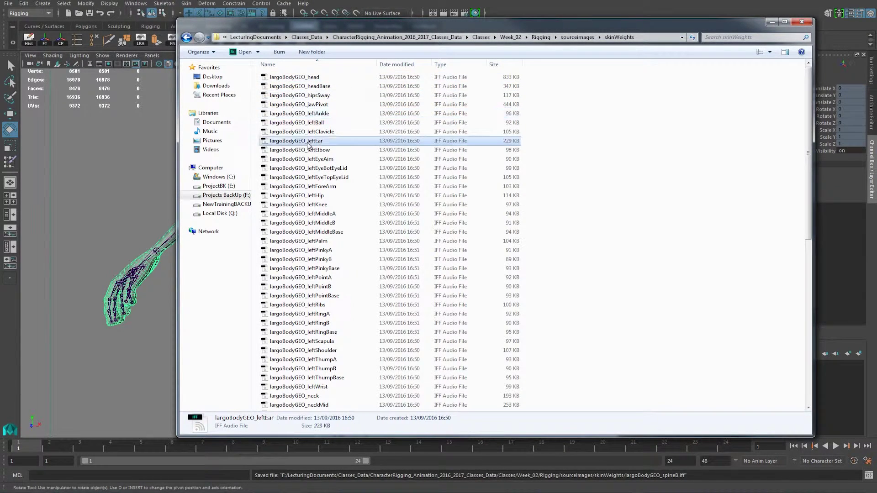
pyautogui.click(307, 105)
pyautogui.click(311, 86)
pyautogui.scroll(-5, 323, 146)
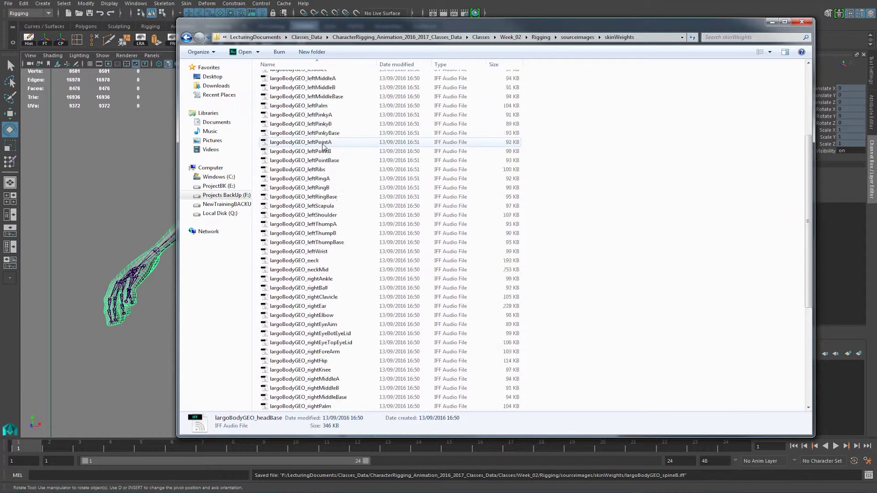
pyautogui.scroll(5, 324, 146)
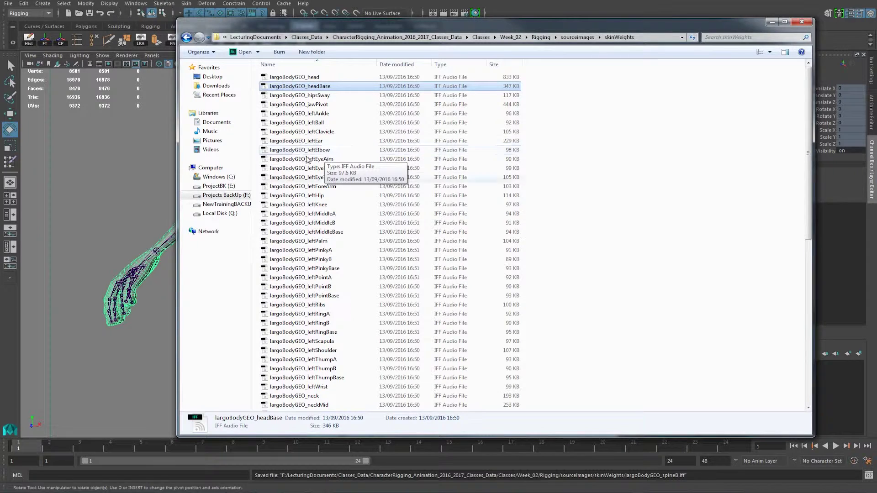
pyautogui.click(308, 78)
pyautogui.click(307, 94)
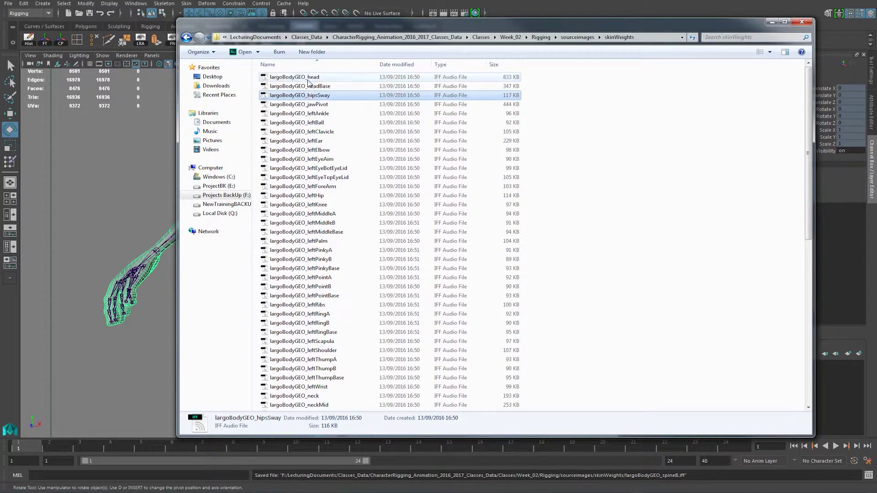
pyautogui.doubleClick(308, 79)
pyautogui.click(307, 86)
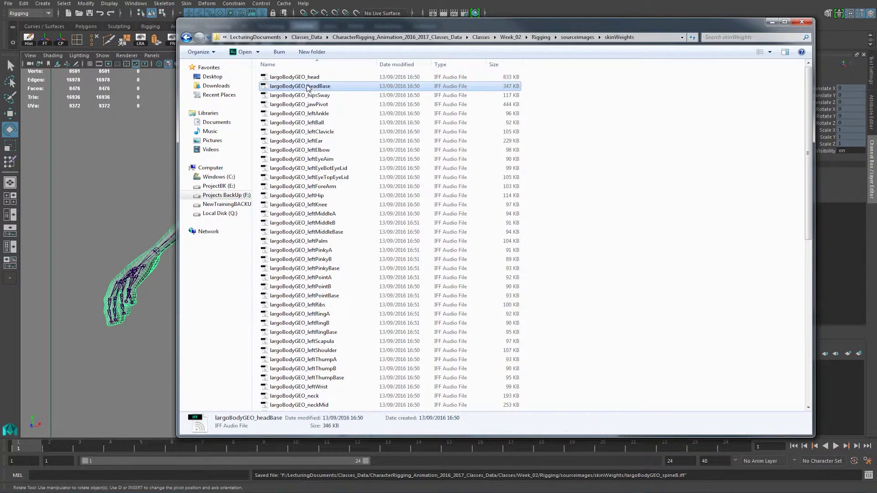
# Open the exported weight map largoBodyGEO_head.iff with Adobe Photoshop CC 2014.
pyautogui.click(306, 77)
pyautogui.rightClick(305, 79)
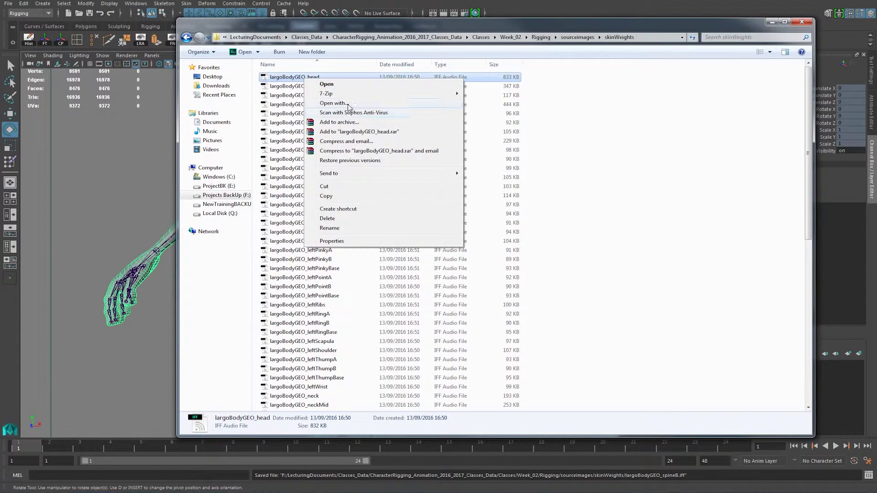
pyautogui.click(345, 104)
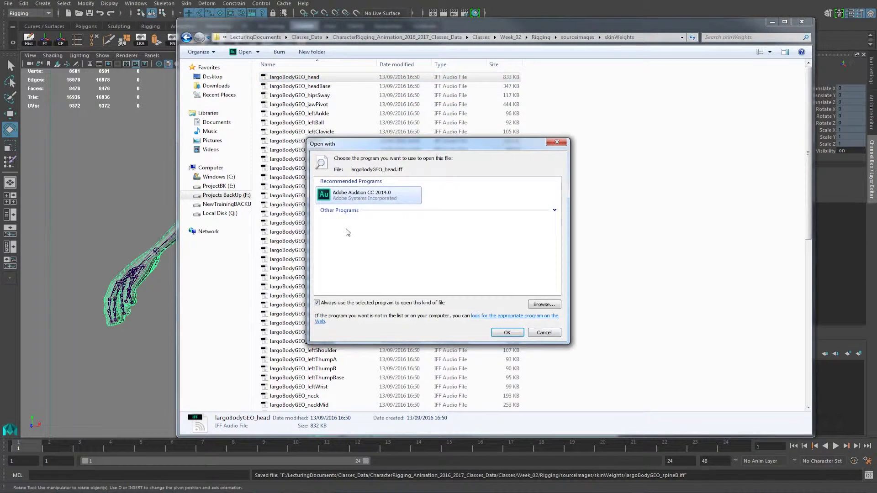
pyautogui.click(553, 211)
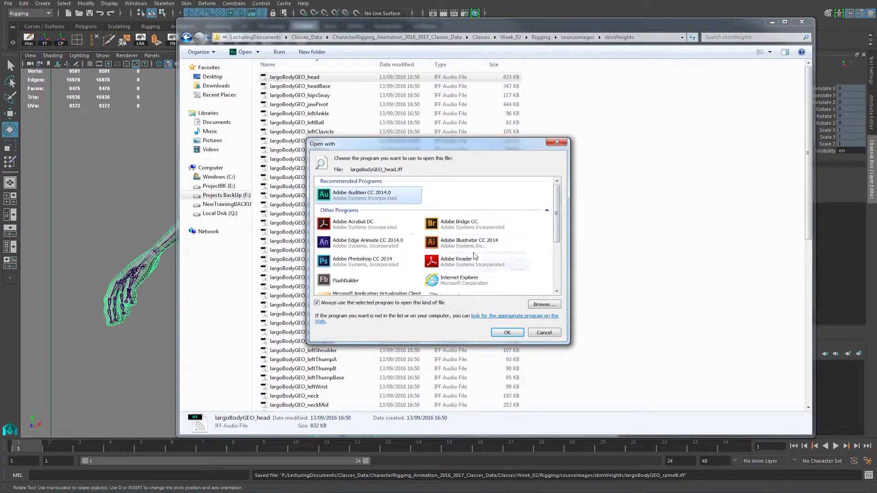
pyautogui.scroll(-2, 411, 265)
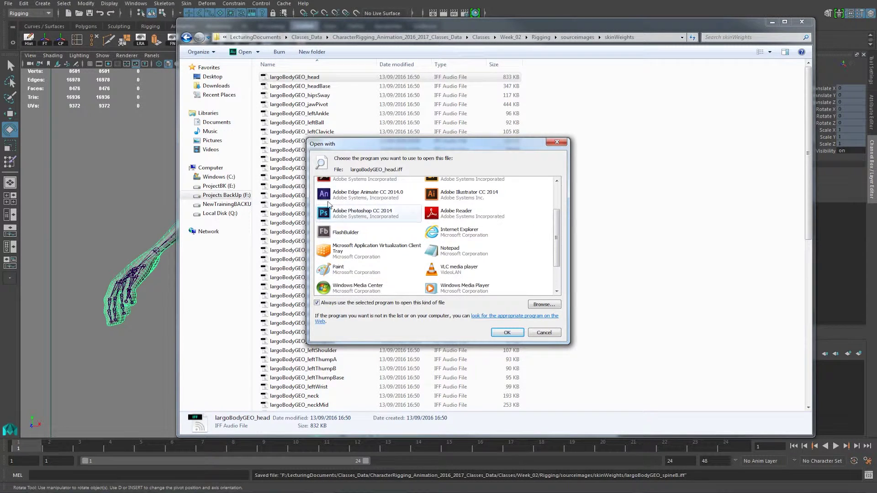
pyautogui.click(383, 221)
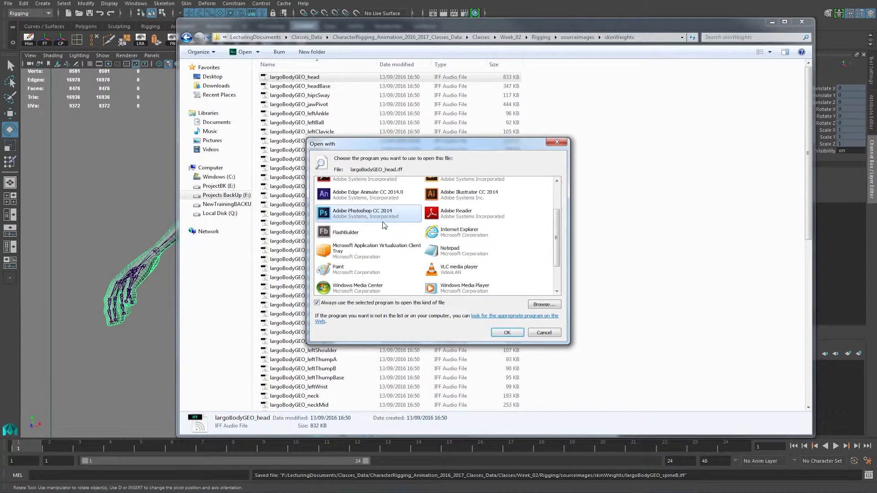
pyautogui.click(507, 333)
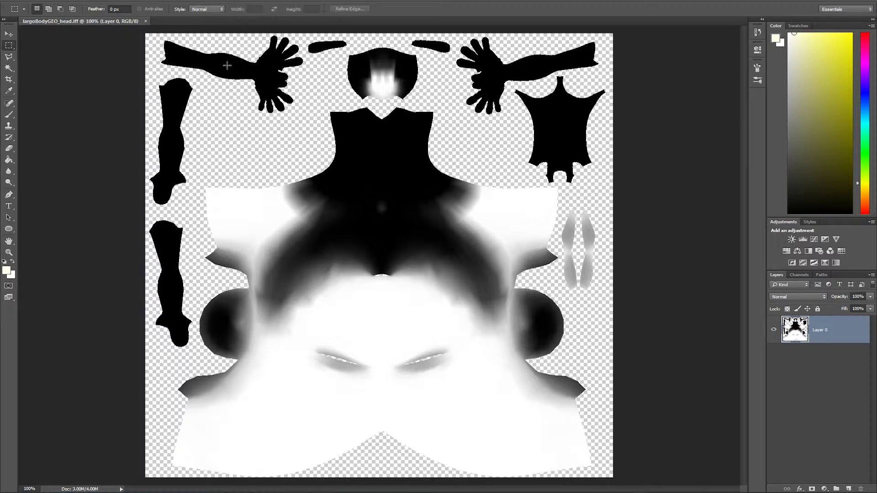
# Close the head weight map and open largoBodyGEO_jawPivot.iff from the skinWeights folder in Photoshop.
pyautogui.click(146, 21)
pyautogui.hotkey('alt', 'Tab')
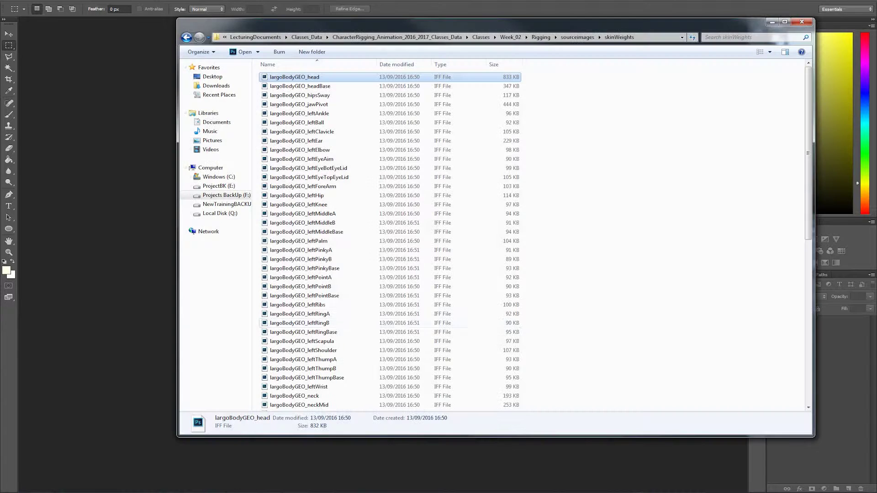
pyautogui.click(328, 252)
pyautogui.scroll(-6, 337, 265)
pyautogui.scroll(6, 337, 265)
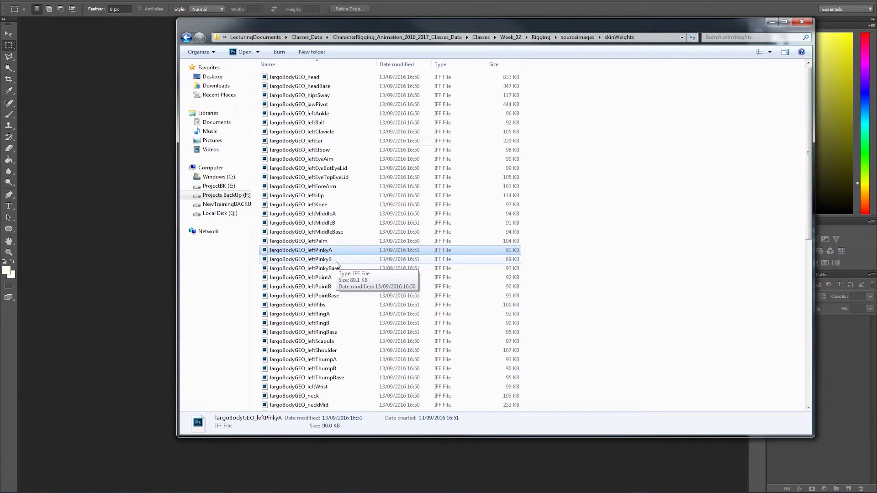
pyautogui.click(310, 104)
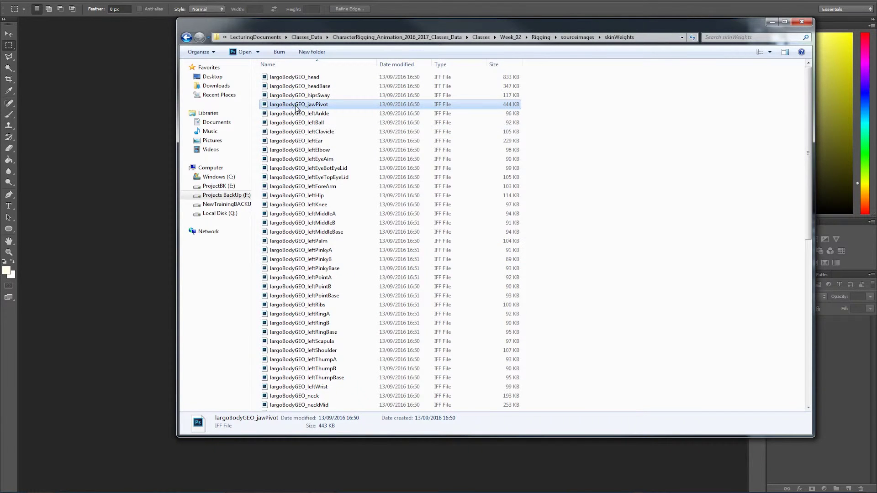
pyautogui.rightClick(297, 106)
pyautogui.click(322, 111)
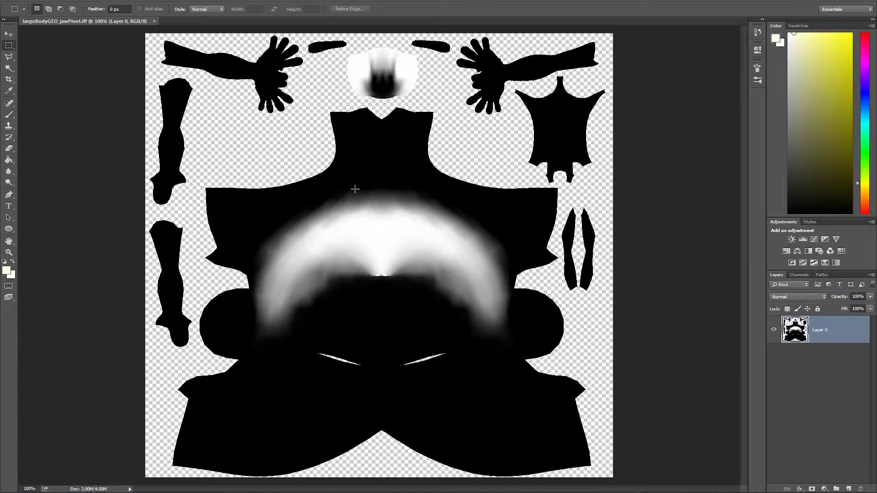
# Close the jawPivot weight map and switch back to Maya.
pyautogui.click(154, 21)
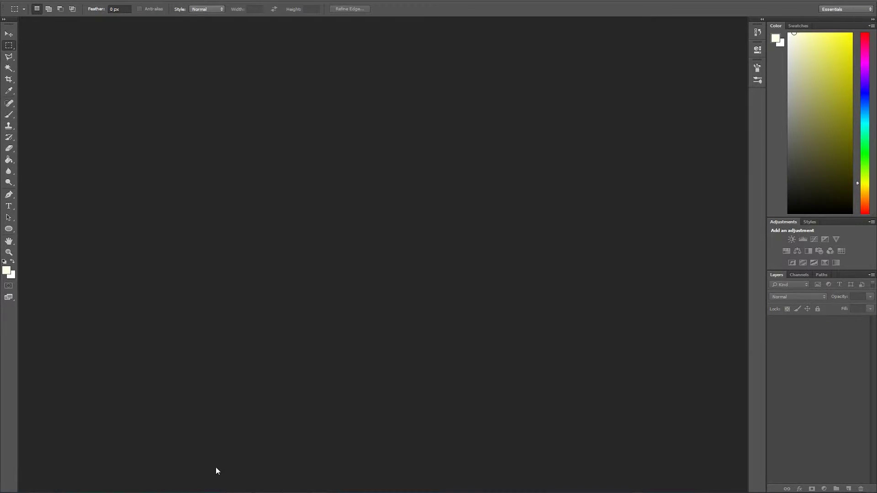
pyautogui.moveTo(333, 485)
pyautogui.click(370, 452)
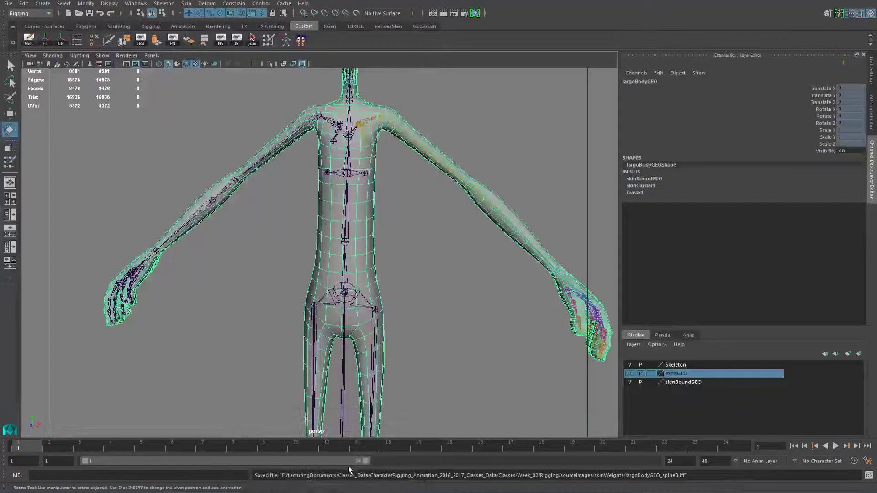
# Delete the body mesh's history to remove its skin binding, and reselect the mesh.
pyautogui.click(299, 227)
pyautogui.click(324, 225)
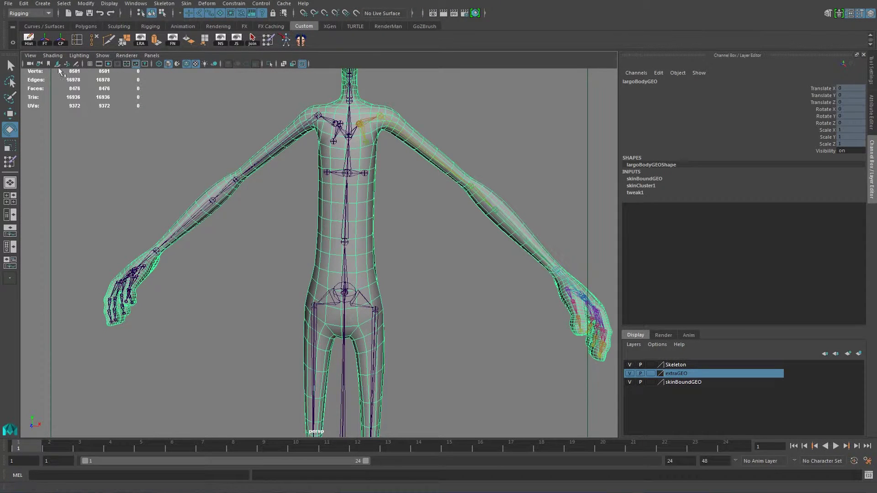
pyautogui.click(29, 41)
pyautogui.click(268, 219)
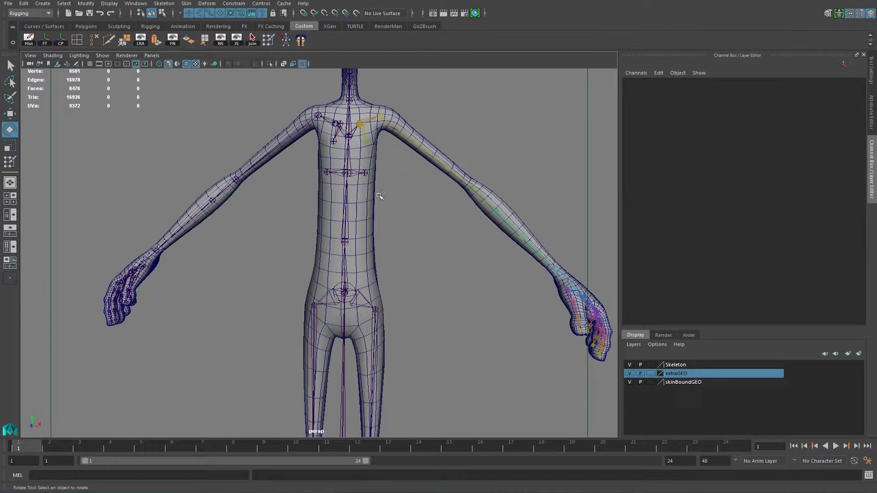
pyautogui.click(371, 195)
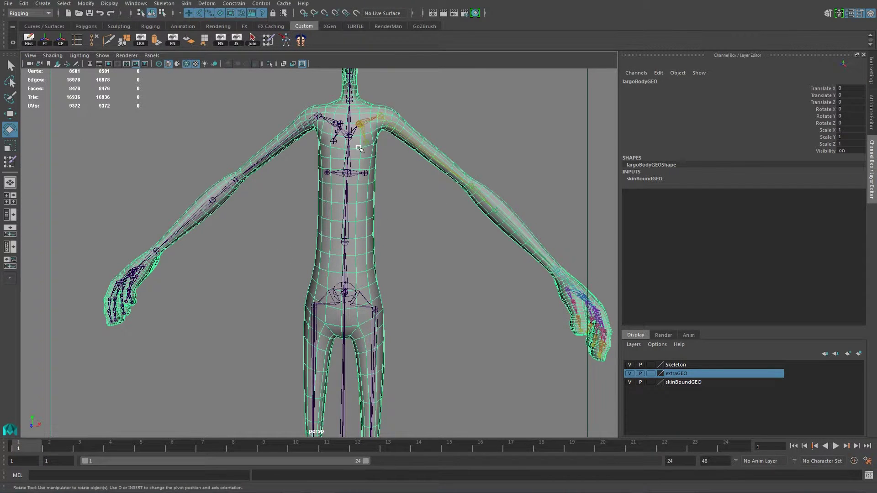
# Select the joints in the jointsToBind quick select set and add the body mesh to the selection.
pyautogui.keyDown('alt'); pyautogui.moveTo(383, 229); pyautogui.dragTo(367, 289, button='middle'); pyautogui.keyUp('alt')
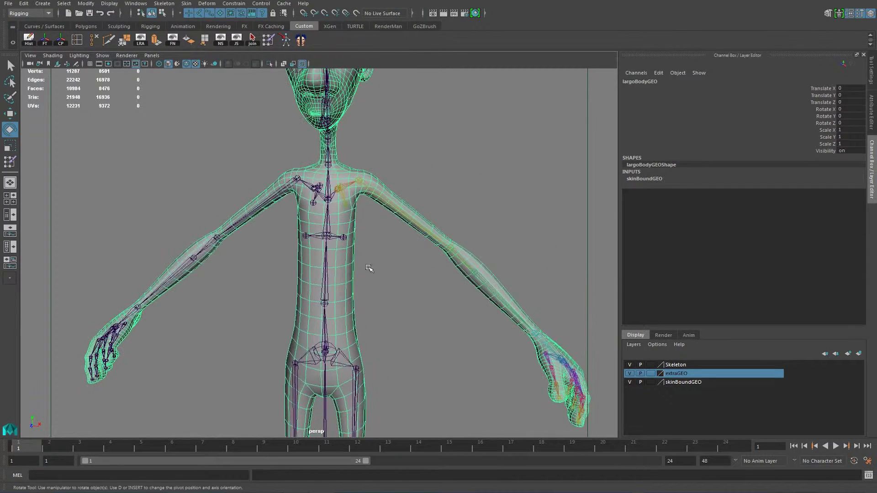
pyautogui.keyDown('alt'); pyautogui.moveTo(370, 268); pyautogui.dragTo(219, 302, button='right'); pyautogui.keyUp('alt')
pyautogui.keyDown('alt'); pyautogui.moveTo(218, 301); pyautogui.dragTo(247, 276); pyautogui.keyUp('alt')
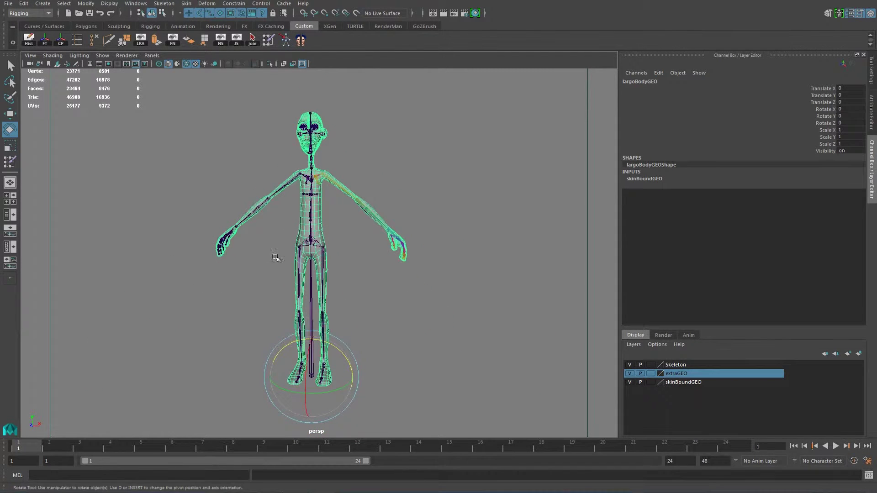
pyautogui.click(329, 211)
pyautogui.click(320, 205)
pyautogui.click(64, 4)
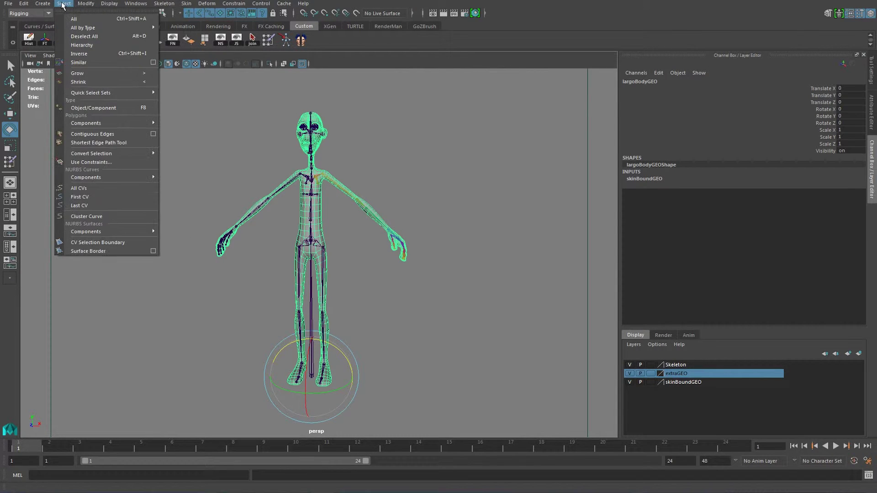
pyautogui.moveTo(97, 91)
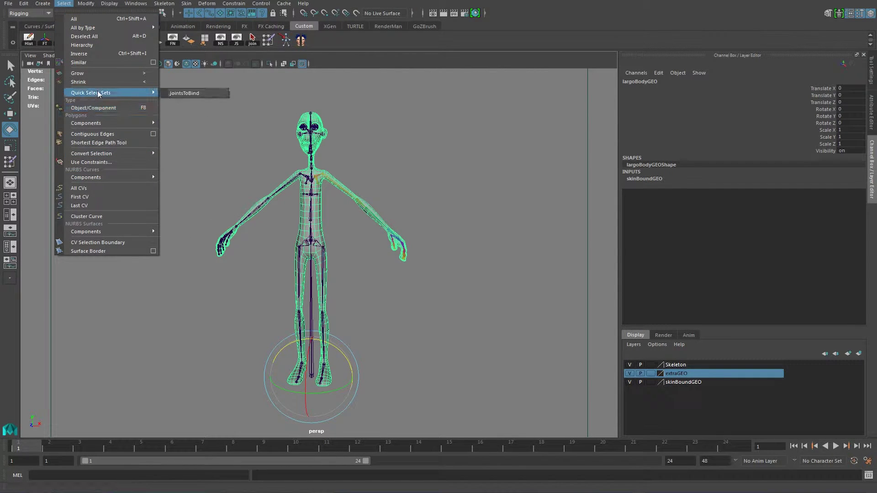
pyautogui.click(185, 93)
pyautogui.scroll(4, 301, 199)
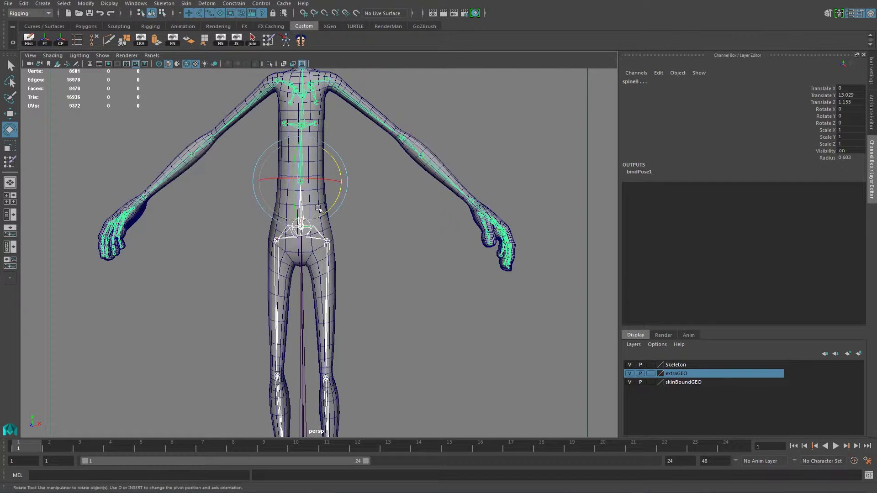
pyautogui.press('q')
pyautogui.keyDown('shift'); pyautogui.click(319, 192); pyautogui.keyUp('shift')
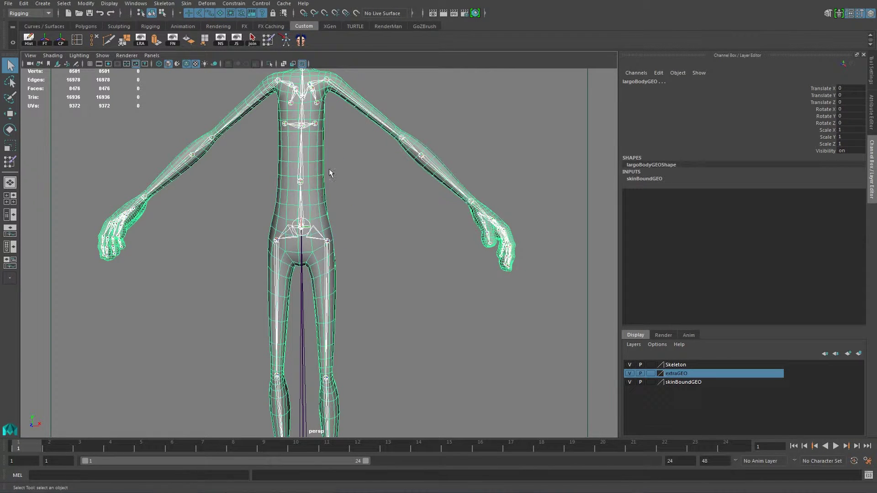
# Bind the body mesh to the selected joints with Closest distance, Classic linear skinning, 4 max influences and a dropoff rate of 4.0.
pyautogui.click(186, 3)
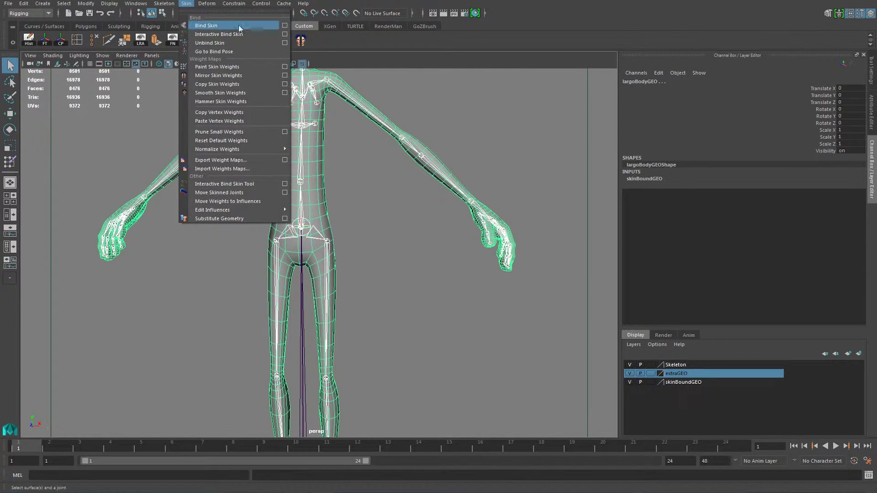
pyautogui.click(283, 26)
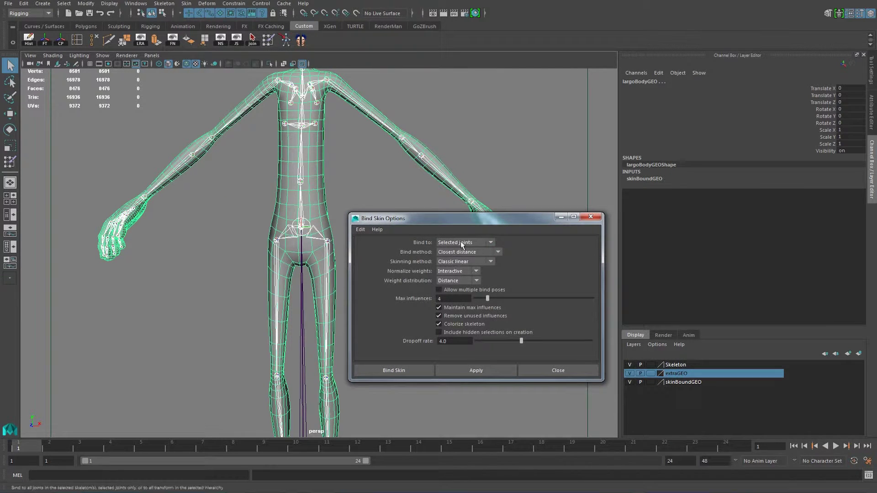
pyautogui.click(401, 372)
# Test the new bind's deformation by rotating the left shoulder and left hip joints.
pyautogui.keyDown('alt'); pyautogui.moveTo(357, 215); pyautogui.dragTo(374, 293, button='middle'); pyautogui.keyUp('alt')
pyautogui.keyDown('alt'); pyautogui.moveTo(374, 293); pyautogui.dragTo(396, 230, button='right'); pyautogui.keyUp('alt')
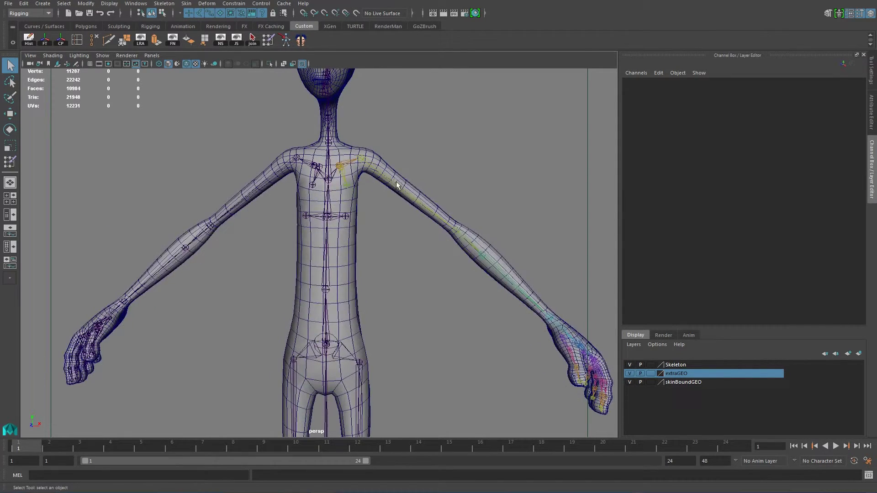
pyautogui.click(391, 177)
pyautogui.press('e')
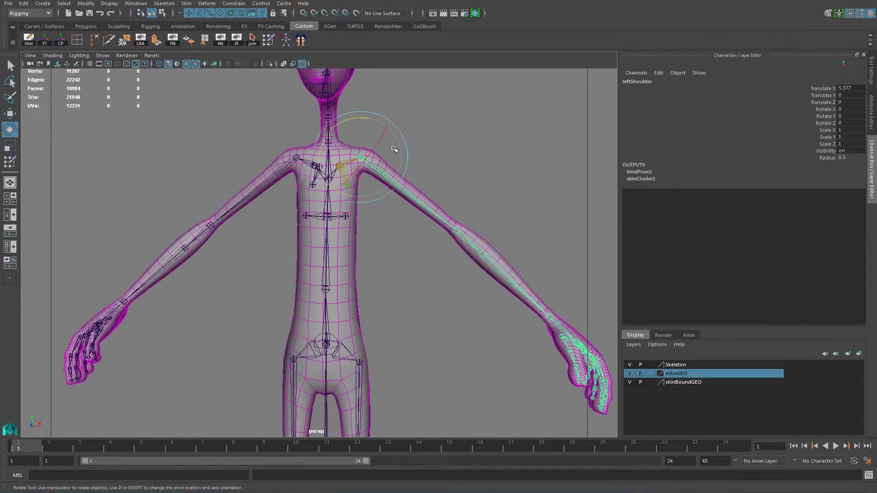
pyautogui.moveTo(397, 152); pyautogui.dragTo(398, 292)
pyautogui.keyDown('alt'); pyautogui.moveTo(397, 293); pyautogui.dragTo(398, 124, button='middle'); pyautogui.keyUp('alt')
pyautogui.click(362, 255)
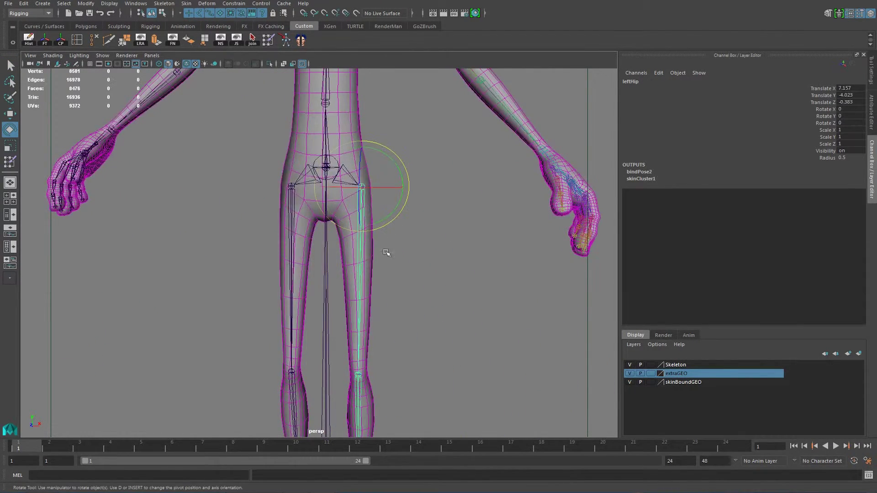
pyautogui.keyDown('alt'); pyautogui.moveTo(388, 254); pyautogui.dragTo(342, 239, button='right'); pyautogui.keyUp('alt')
pyautogui.moveTo(384, 219); pyautogui.dragTo(362, 280)
pyautogui.scroll(-2, 369, 314)
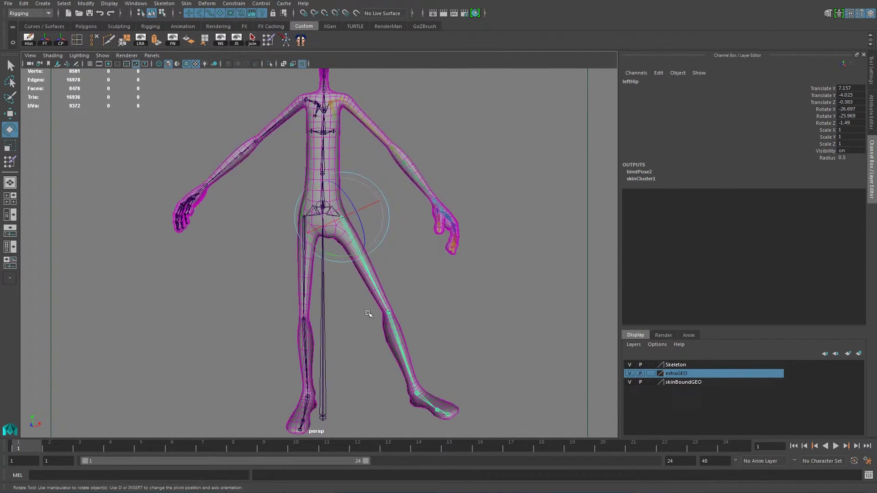
# Undo the test rotations of the left hip and left shoulder joints.
pyautogui.hotkey('ctrl', 'z')
pyautogui.hotkey('ctrl', 'z')
pyautogui.hotkey('ctrl', 'z')
pyautogui.hotkey('ctrl', 'z')
pyautogui.hotkey('ctrl', 'z')
pyautogui.hotkey('ctrl', 'z')
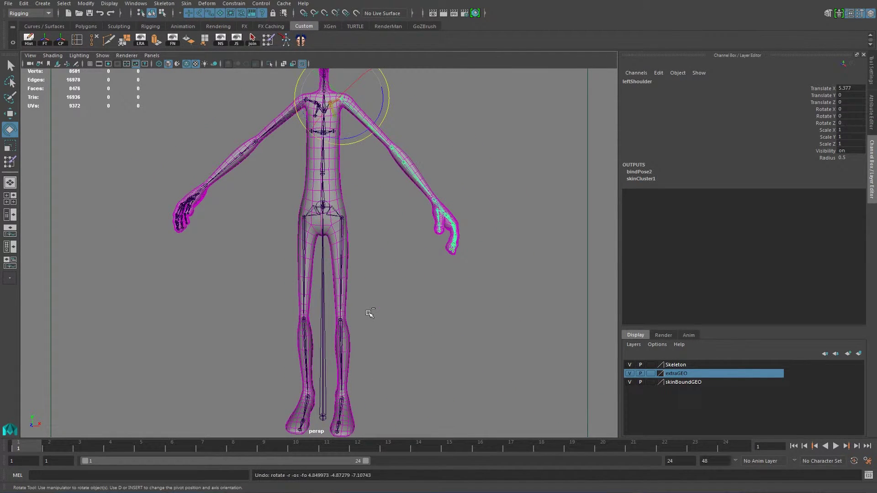
# Import the skinWeights.weightMap file from the project's sourceimages folder onto the bound body mesh.
pyautogui.click(451, 304)
pyautogui.keyDown('alt'); pyautogui.moveTo(457, 318); pyautogui.dragTo(333, 319, button='right'); pyautogui.keyUp('alt')
pyautogui.keyDown('alt'); pyautogui.moveTo(333, 320); pyautogui.dragTo(313, 236); pyautogui.keyUp('alt')
pyautogui.click(315, 215)
pyautogui.scroll(3, 320, 237)
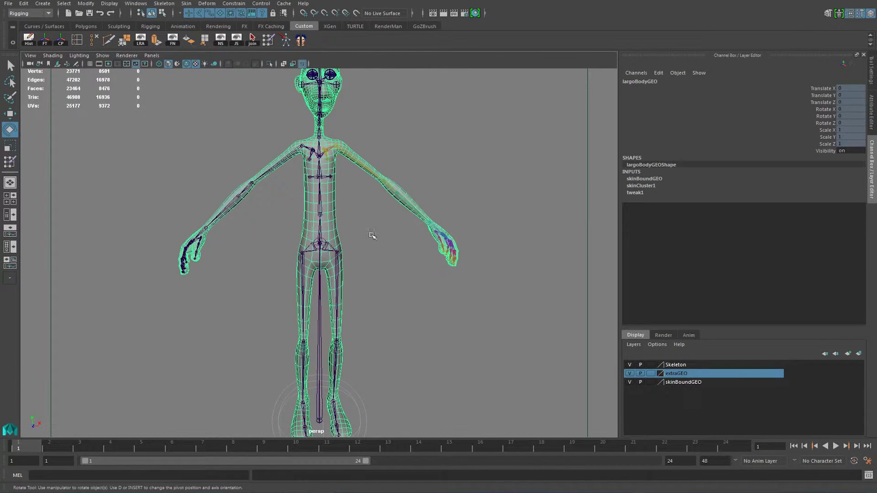
pyautogui.click(352, 246)
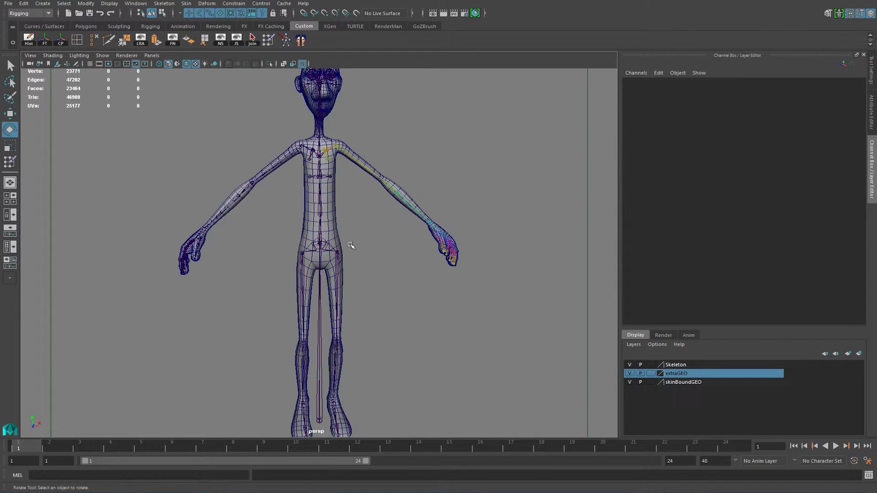
pyautogui.click(333, 222)
pyautogui.click(187, 4)
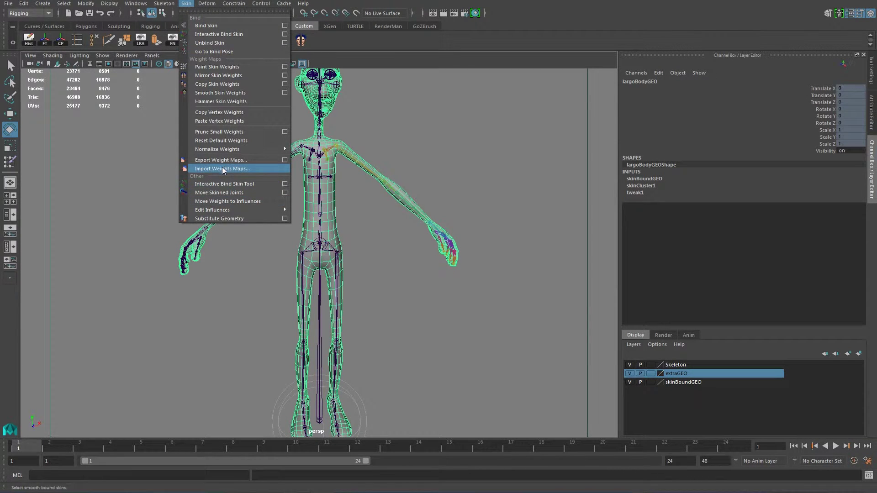
pyautogui.click(332, 200)
pyautogui.click(295, 166)
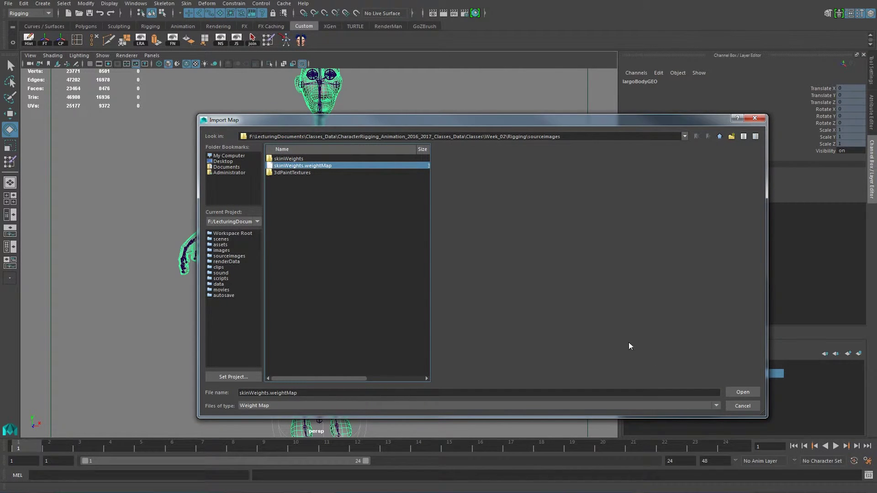
pyautogui.click(742, 392)
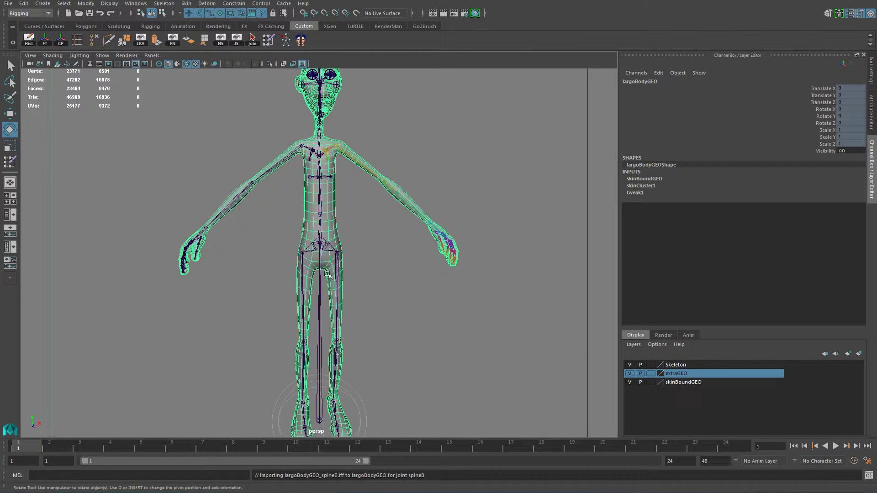
# Rotate the left hip joint to swing the leg away from the body and test the imported weights.
pyautogui.click(333, 276)
pyautogui.moveTo(362, 221); pyautogui.dragTo(336, 228)
pyautogui.keyDown('alt'); pyautogui.moveTo(301, 242); pyautogui.dragTo(304, 306, button='middle'); pyautogui.keyUp('alt')
pyautogui.keyDown('alt'); pyautogui.moveTo(304, 292); pyautogui.dragTo(384, 256, button='right'); pyautogui.keyUp('alt')
pyautogui.keyDown('alt'); pyautogui.moveTo(393, 228); pyautogui.dragTo(313, 207); pyautogui.keyUp('alt')
# Rotate the jawPivot joint about 14.56 degrees in Y to open the mouth.
pyautogui.click(215, 130)
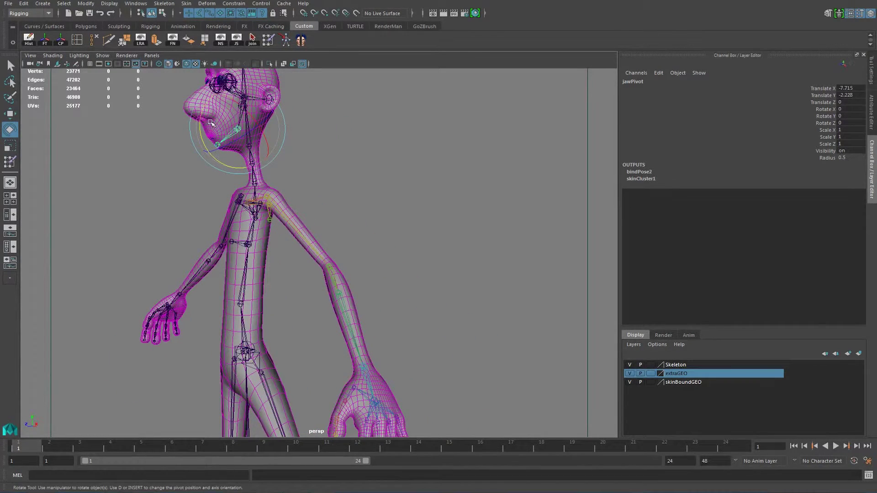
pyautogui.moveTo(202, 117); pyautogui.dragTo(204, 128)
pyautogui.keyDown('alt'); pyautogui.moveTo(150, 215); pyautogui.dragTo(229, 217); pyautogui.keyUp('alt')
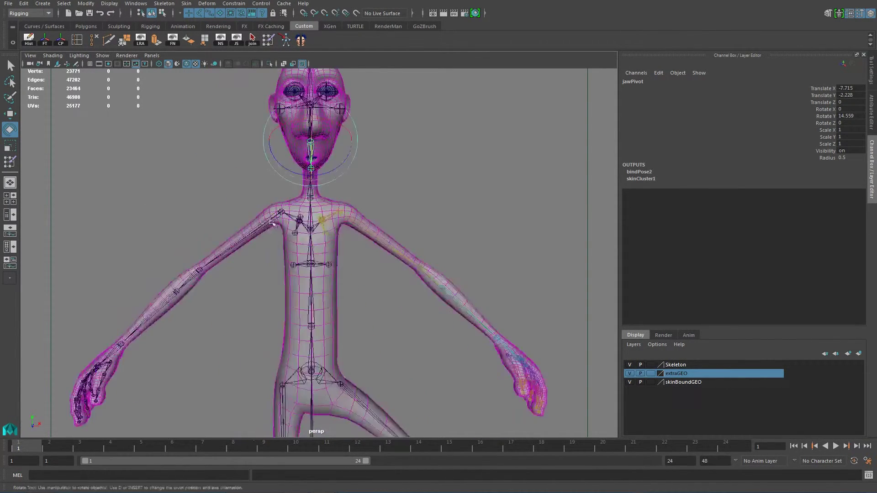
pyautogui.keyDown('alt'); pyautogui.moveTo(228, 217); pyautogui.dragTo(204, 212, button='right'); pyautogui.keyUp('alt')
# Check the map size and image format in the Export Weight Maps options, and close them without exporting.
pyautogui.click(234, 3)
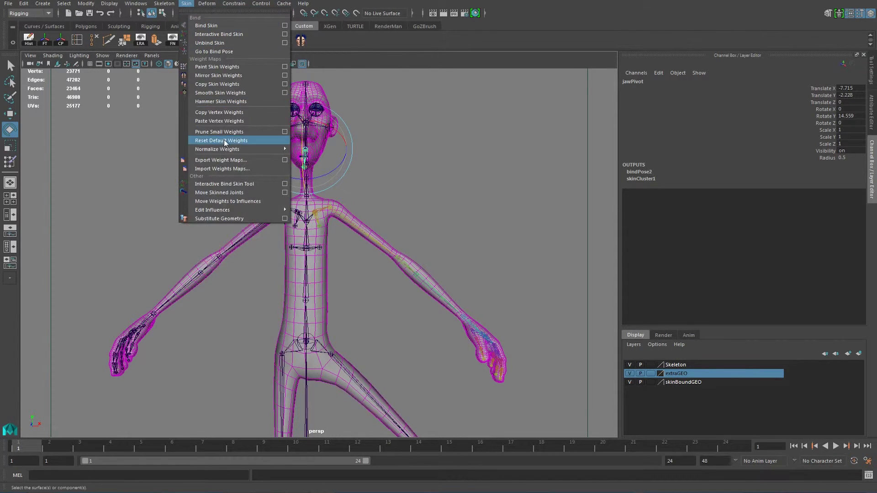
pyautogui.click(284, 160)
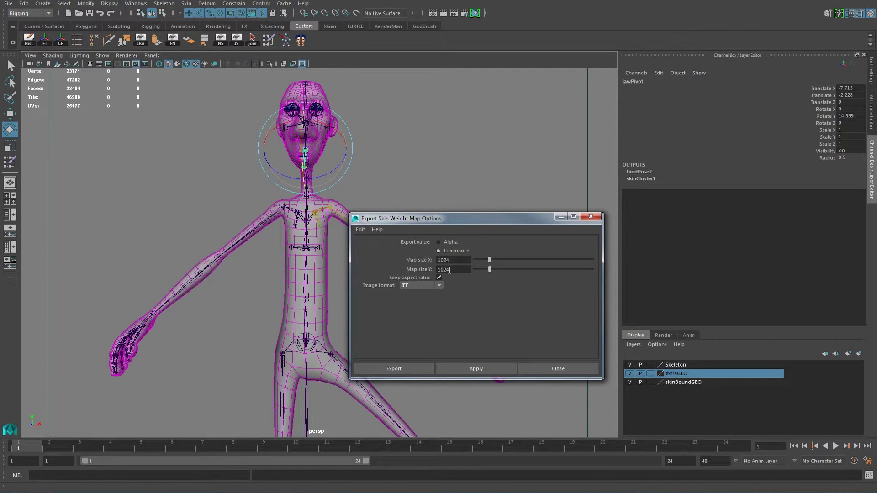
pyautogui.click(590, 217)
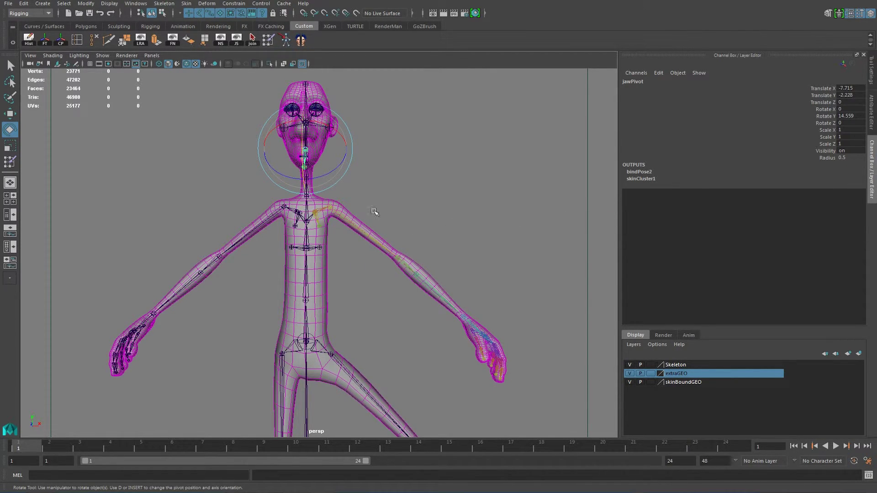
# Examine the opened jaw's deformation around the mouth and neck from several angles.
pyautogui.keyDown('alt'); pyautogui.moveTo(239, 219); pyautogui.dragTo(231, 255, button='middle'); pyautogui.keyUp('alt')
pyautogui.keyDown('alt'); pyautogui.moveTo(230, 256); pyautogui.dragTo(298, 283, button='right'); pyautogui.keyUp('alt')
pyautogui.keyDown('alt'); pyautogui.moveTo(298, 283); pyautogui.dragTo(258, 265); pyautogui.keyUp('alt')
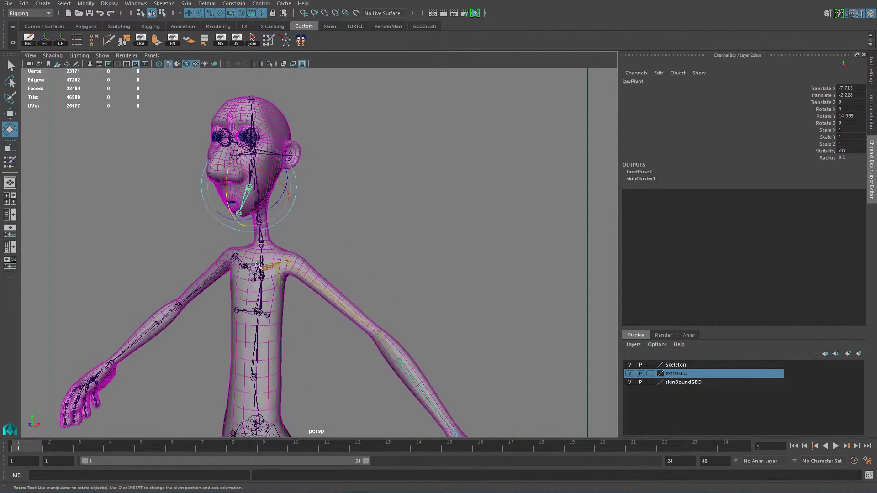
pyautogui.keyDown('alt'); pyautogui.moveTo(222, 215); pyautogui.dragTo(358, 210, button='right'); pyautogui.keyUp('alt')
pyautogui.keyDown('alt'); pyautogui.moveTo(160, 190); pyautogui.dragTo(236, 243); pyautogui.keyUp('alt')
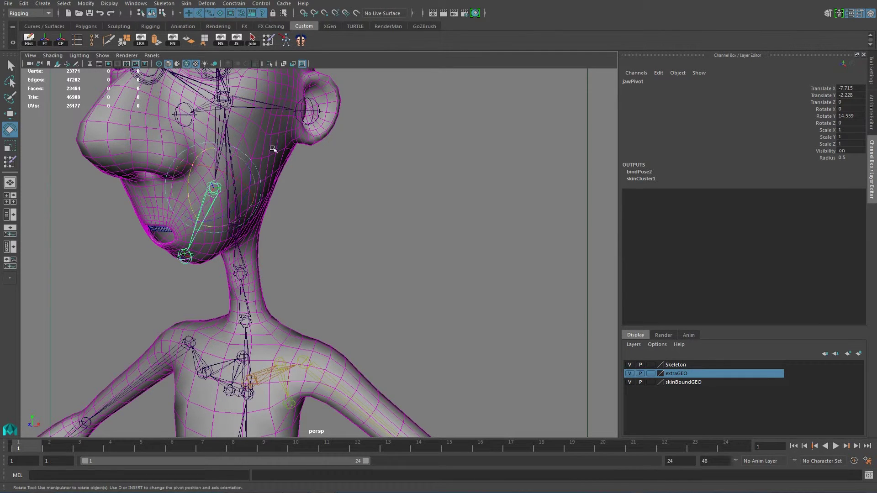
pyautogui.keyDown('alt'); pyautogui.moveTo(273, 150); pyautogui.dragTo(234, 145); pyautogui.keyUp('alt')
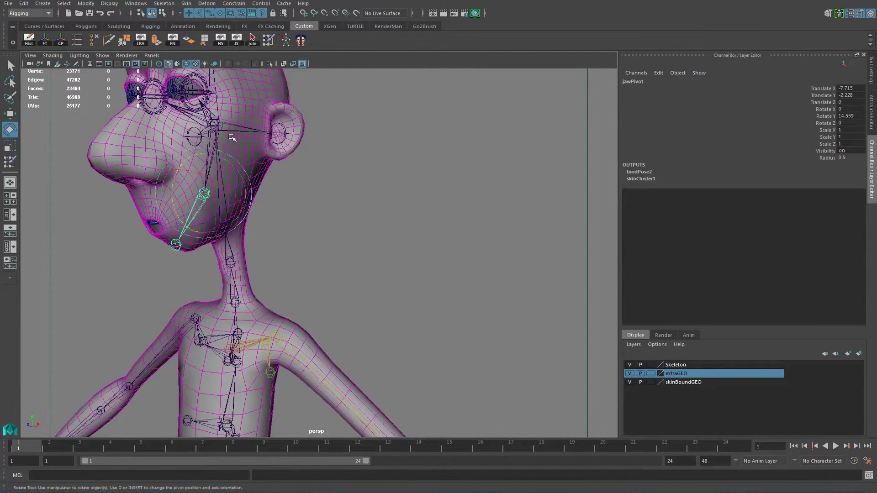